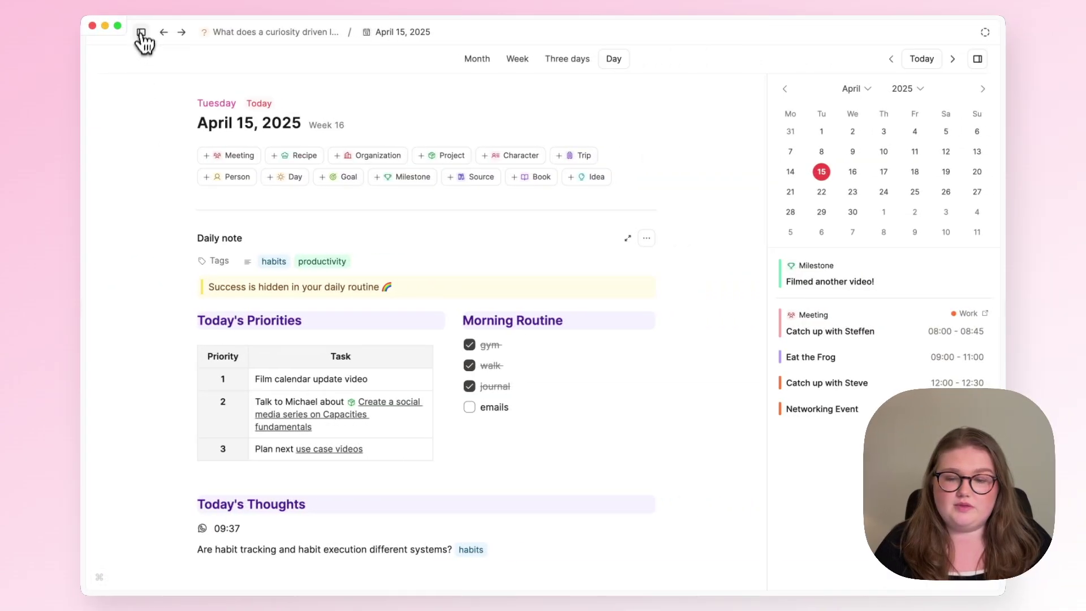
Show the left sidebar listing the calendar, pinned items and the space's object types
{"action": "left_click", "coordinate": [142, 32]}
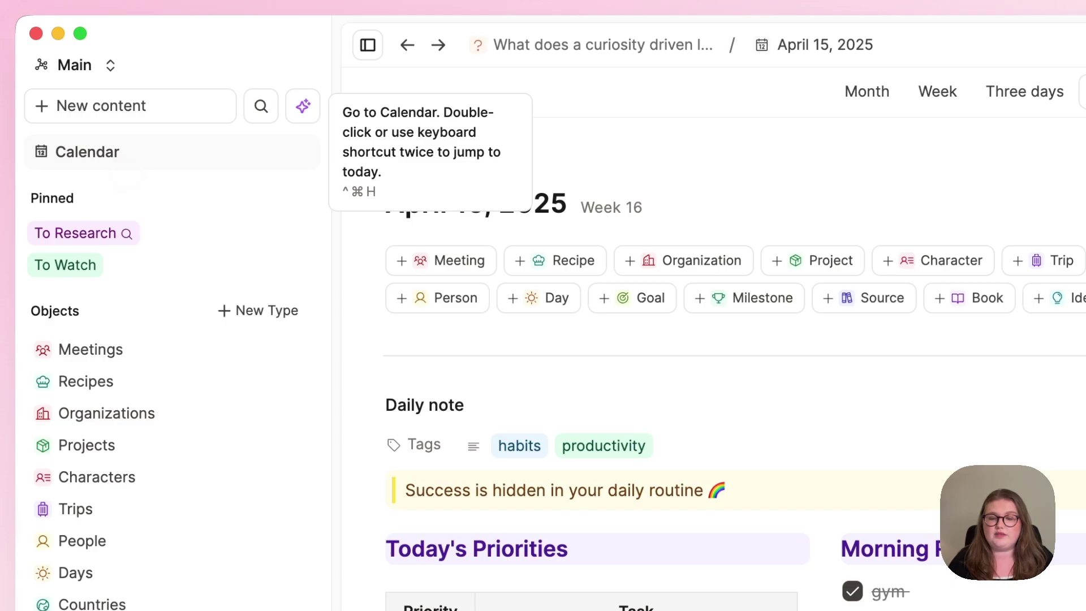
Open the Calendar on today and switch from the day view to the three-day and week views
{"action": "left_click", "coordinate": [117, 154]}
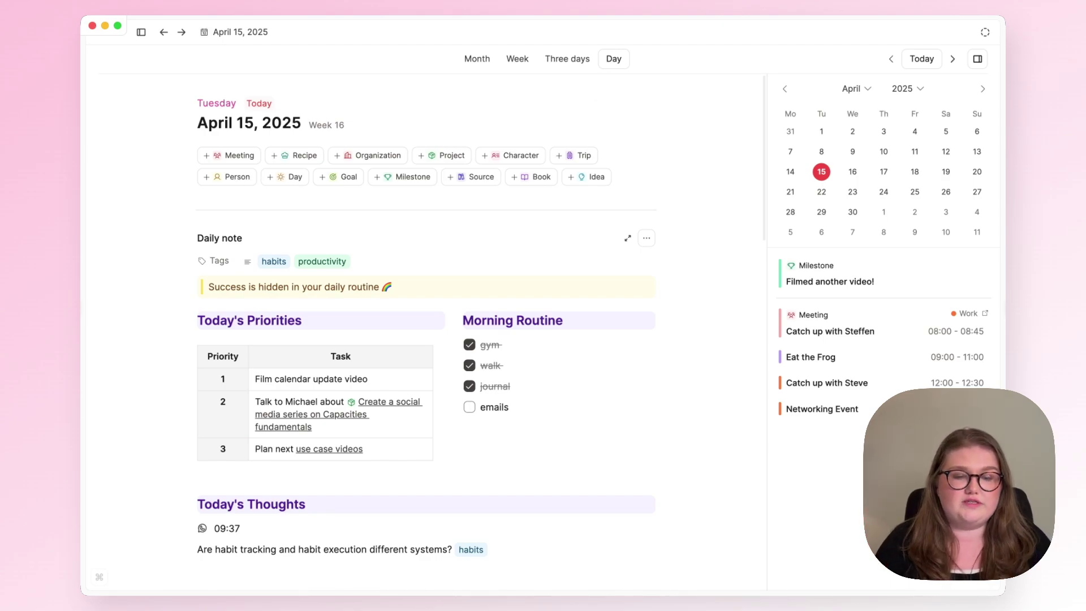
{"action": "left_click", "coordinate": [554, 66]}
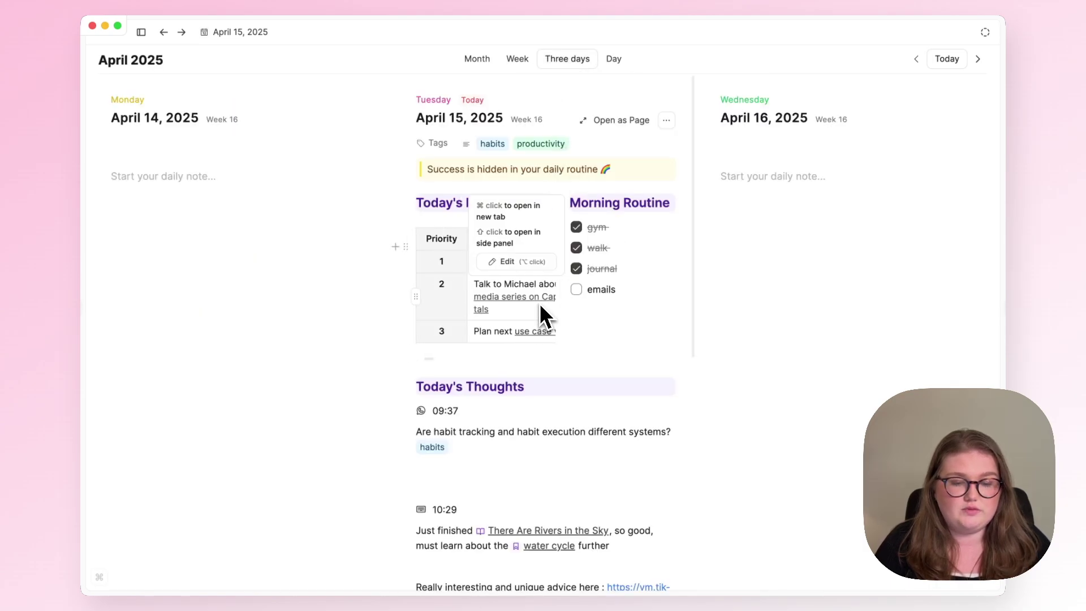
{"action": "scroll", "coordinate": [553, 344], "scroll_direction": "down", "scroll_amount": 3}
{"action": "scroll", "coordinate": [577, 444], "scroll_direction": "up", "scroll_amount": 3}
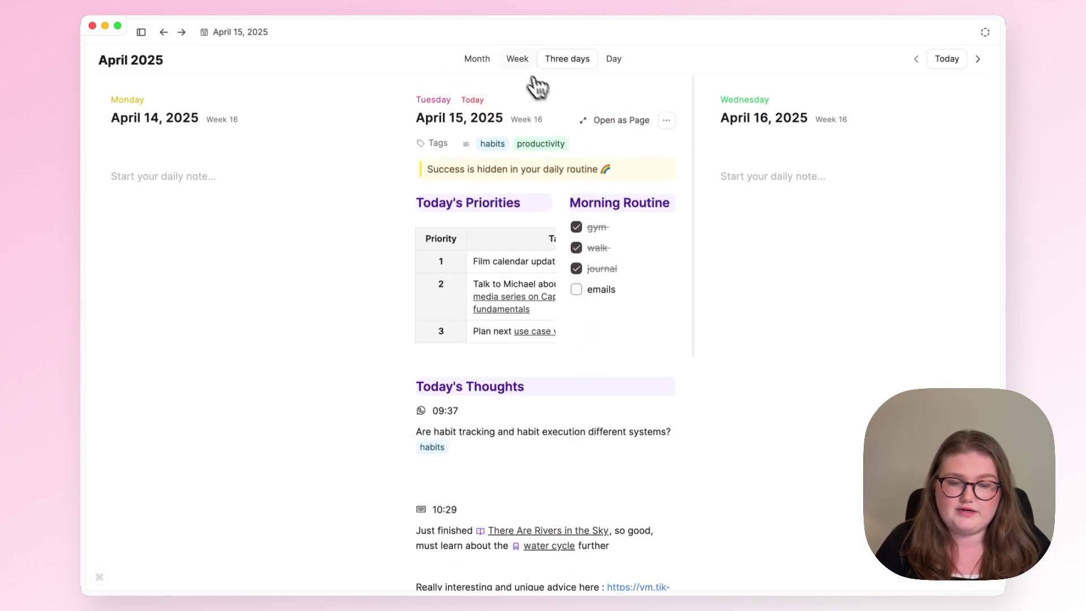
{"action": "left_click", "coordinate": [517, 60]}
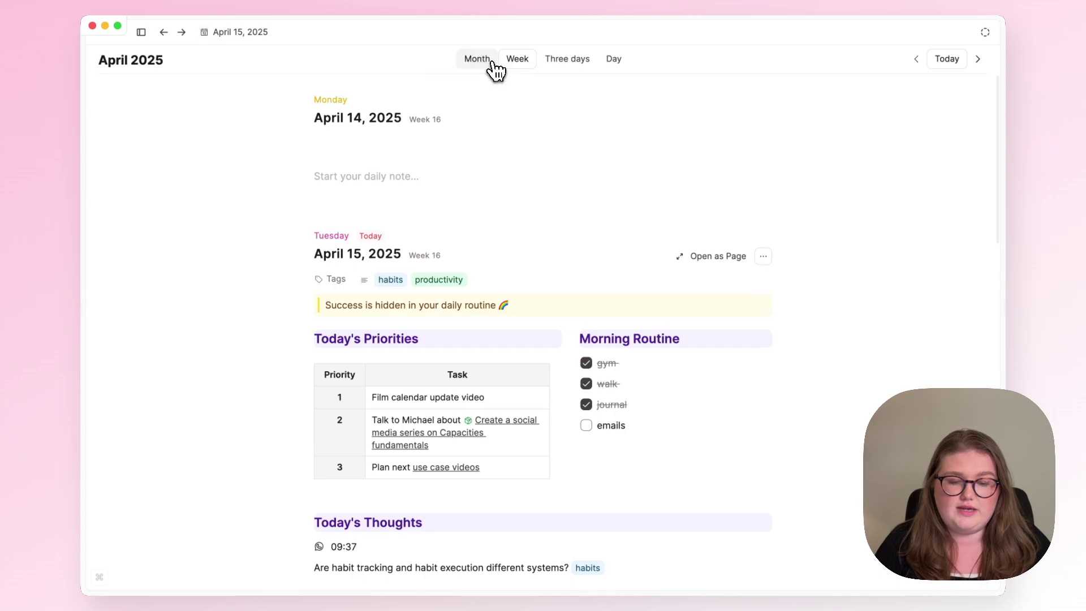
Switch to the month view, go to March 2025 and open the March 15 day
{"action": "left_click", "coordinate": [493, 63]}
{"action": "left_click", "coordinate": [281, 89]}
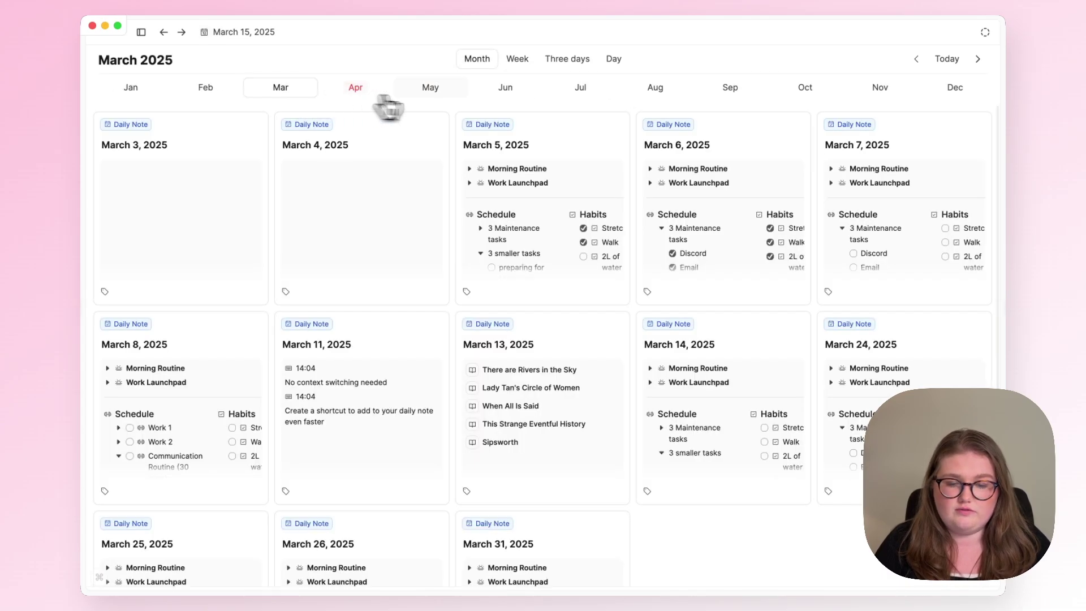
{"action": "left_click", "coordinate": [614, 60]}
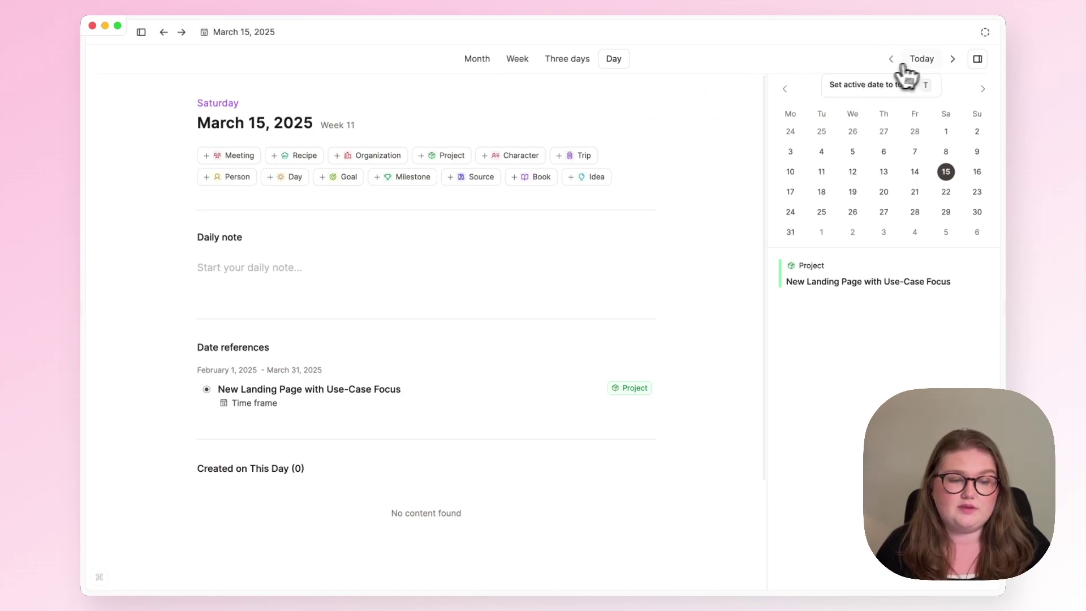
Jump to Today, glance at April 16 in the mini calendar, then return to April 15
{"action": "left_click", "coordinate": [918, 60]}
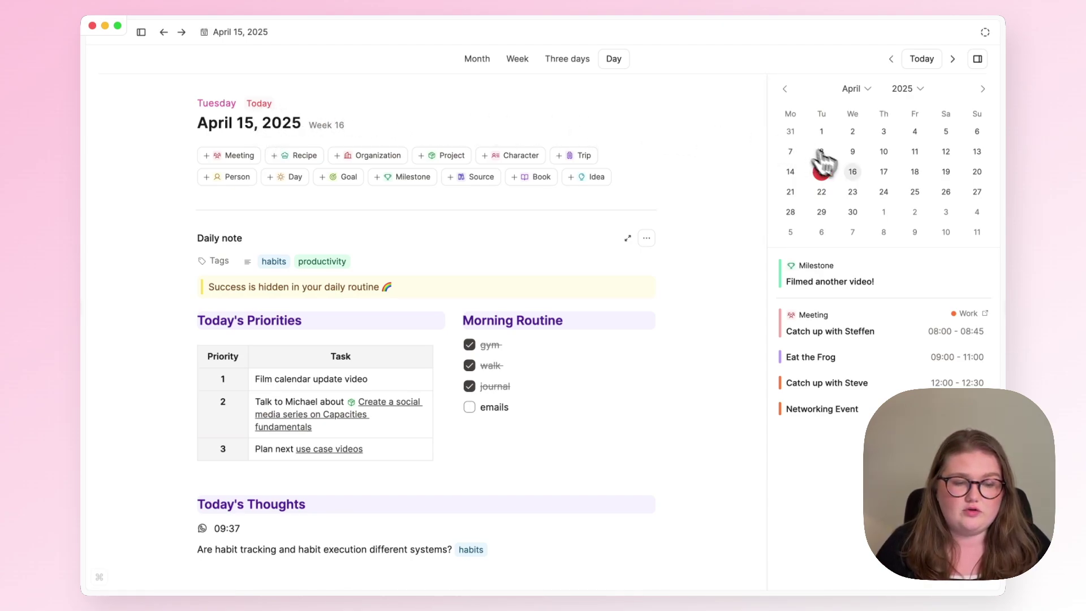
{"action": "left_click", "coordinate": [854, 173]}
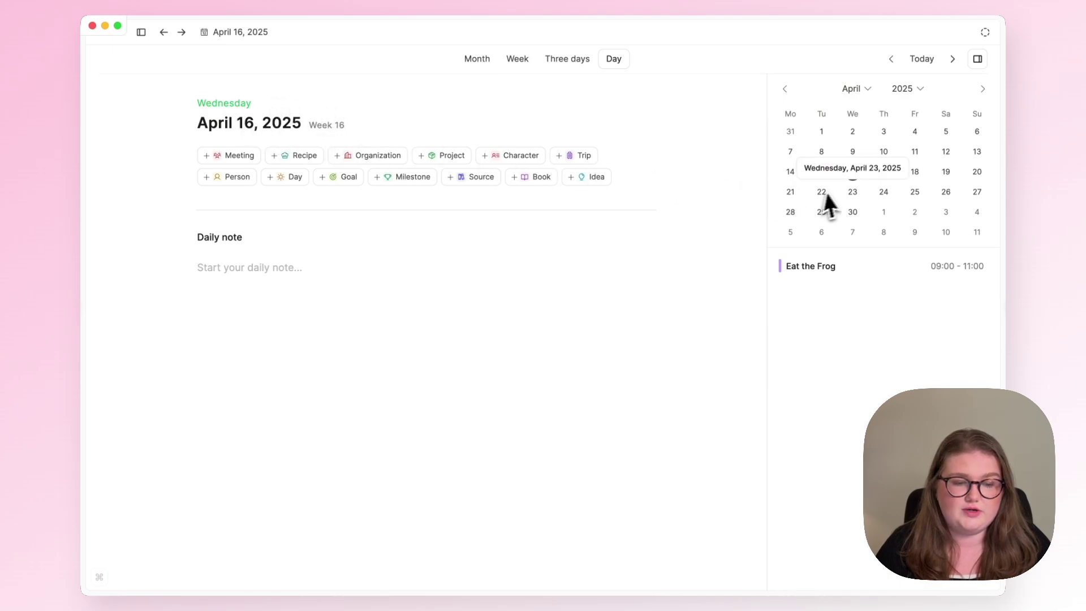
{"action": "left_click", "coordinate": [826, 177]}
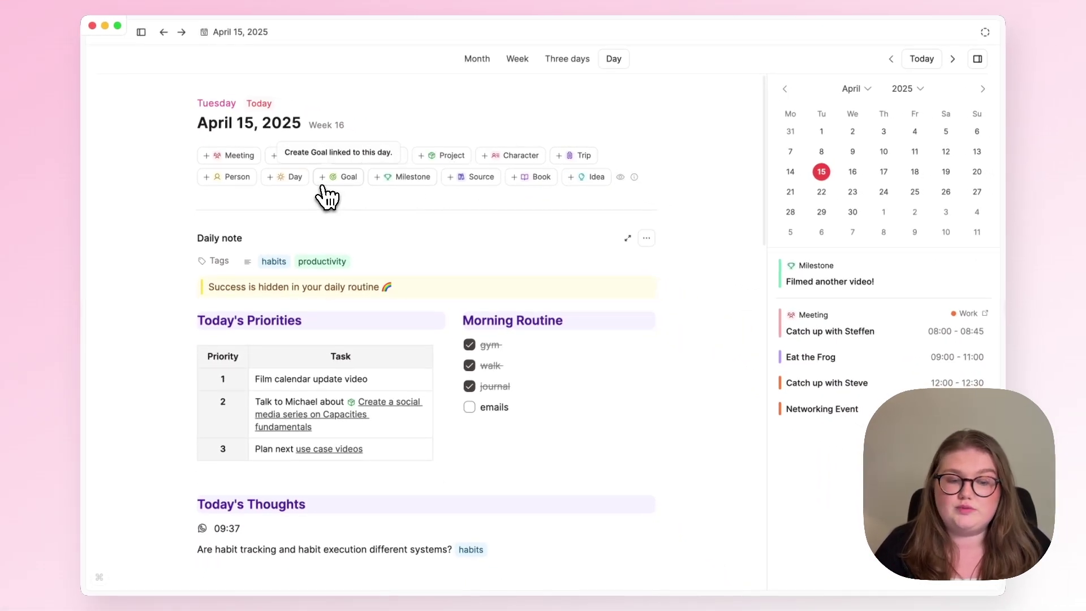
Add an April 15, 2025 Day object from the Today template and return to the calendar
{"action": "left_click", "coordinate": [290, 180]}
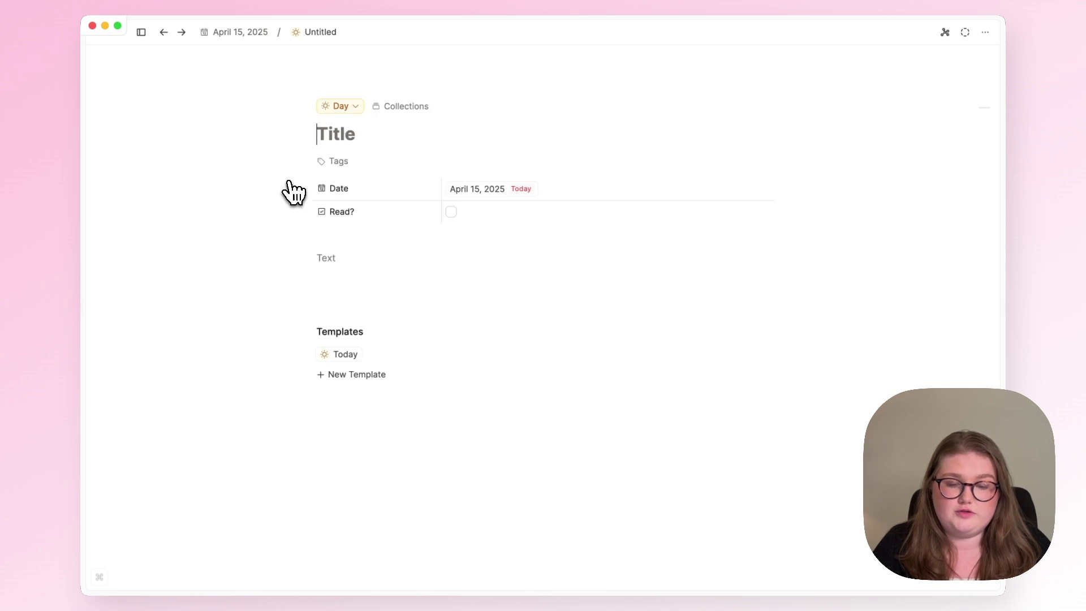
{"action": "left_click", "coordinate": [362, 355]}
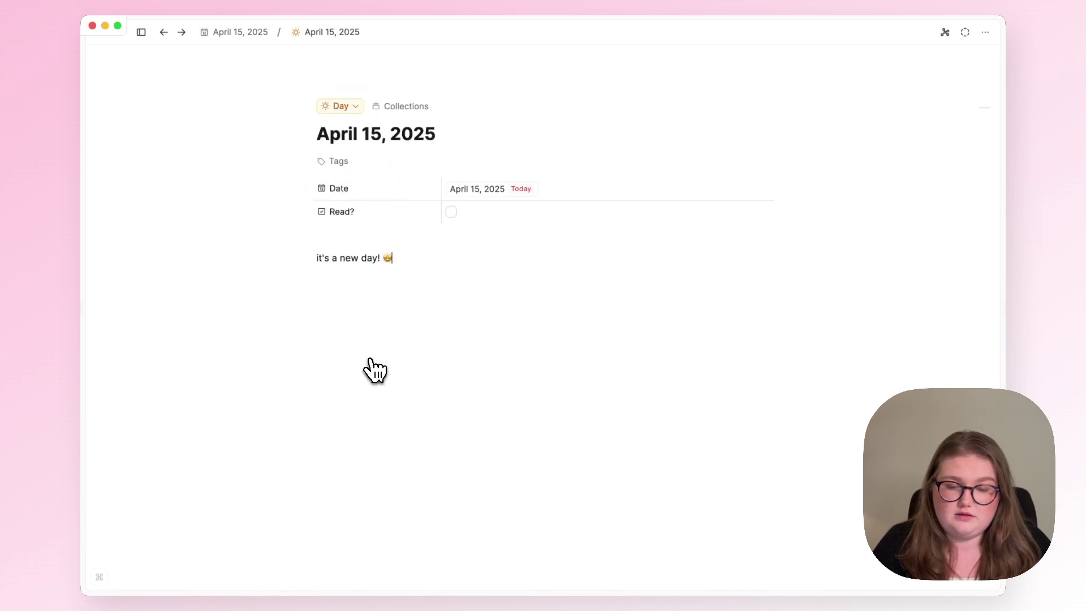
{"action": "left_click", "coordinate": [477, 194]}
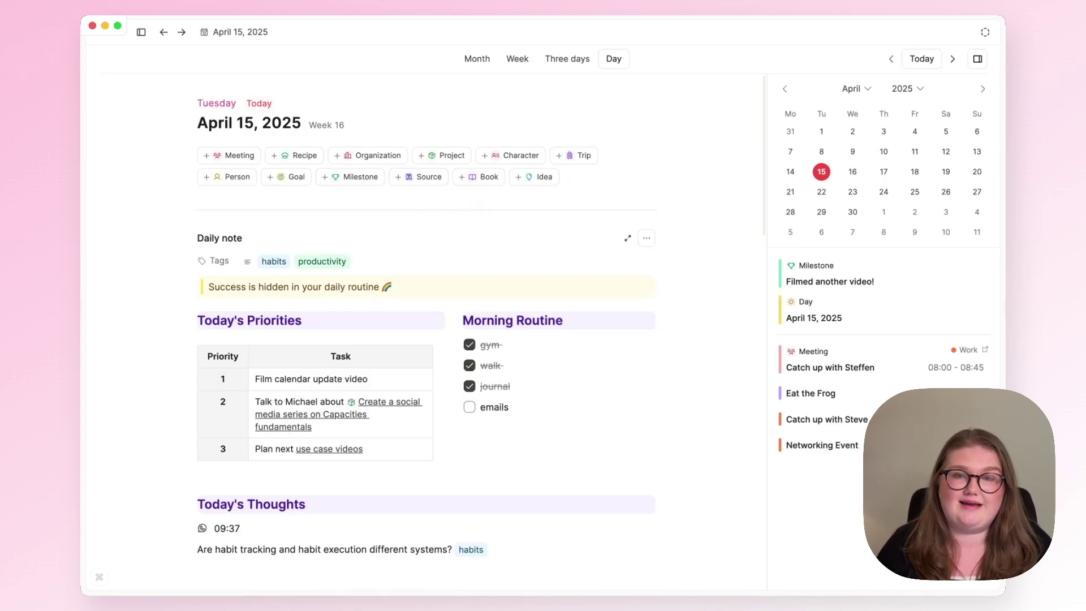
{"action": "key", "text": "super+comma"}
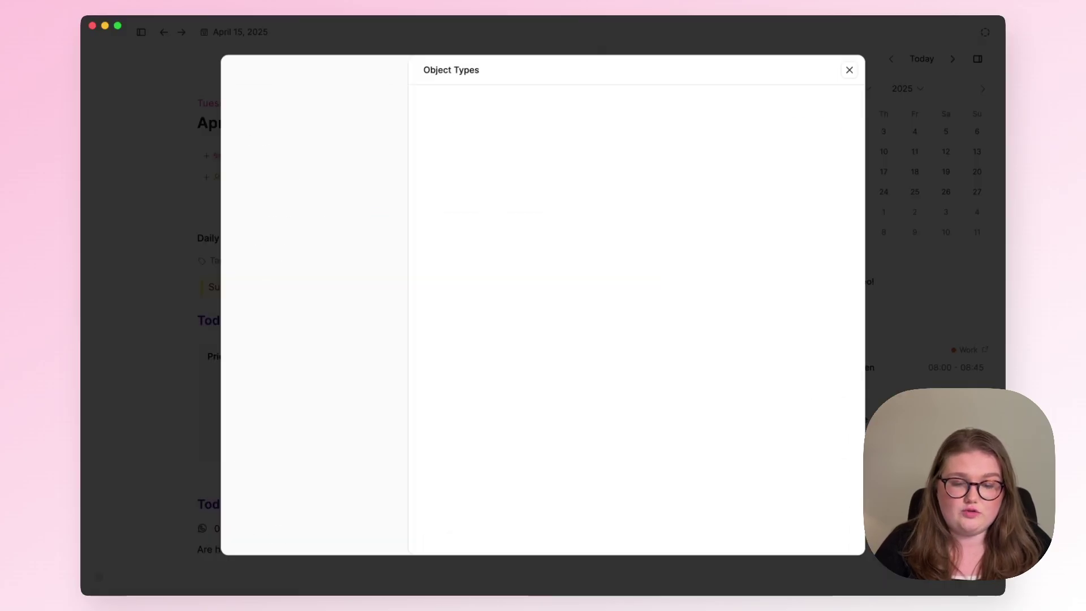
{"action": "scroll", "coordinate": [517, 291], "scroll_direction": "down", "scroll_amount": 4}
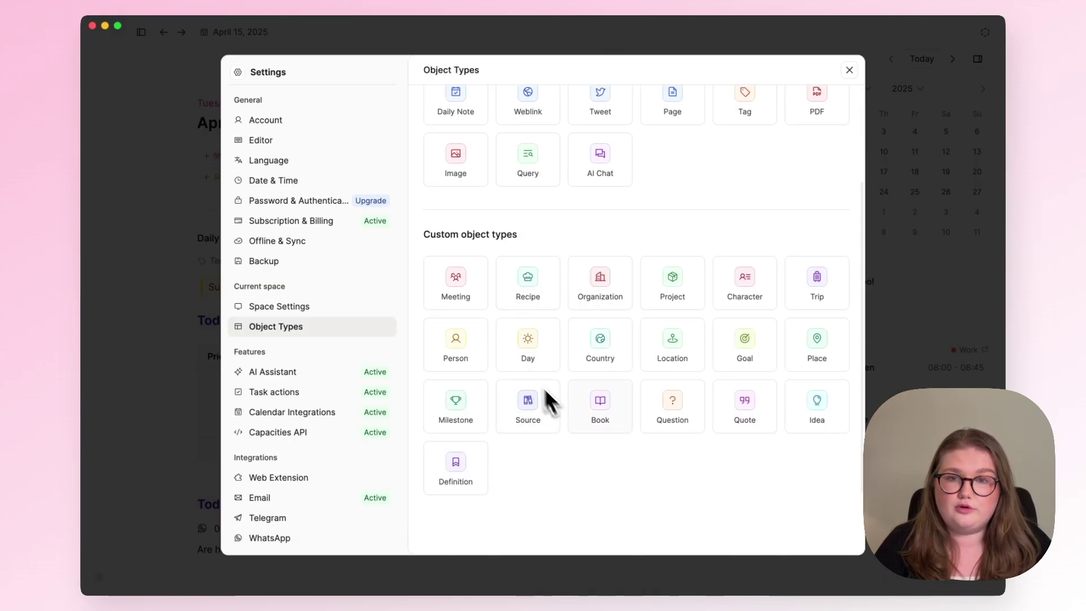
{"action": "scroll", "coordinate": [565, 413], "scroll_direction": "down", "scroll_amount": 2}
{"action": "scroll", "coordinate": [574, 421], "scroll_direction": "up", "scroll_amount": 4}
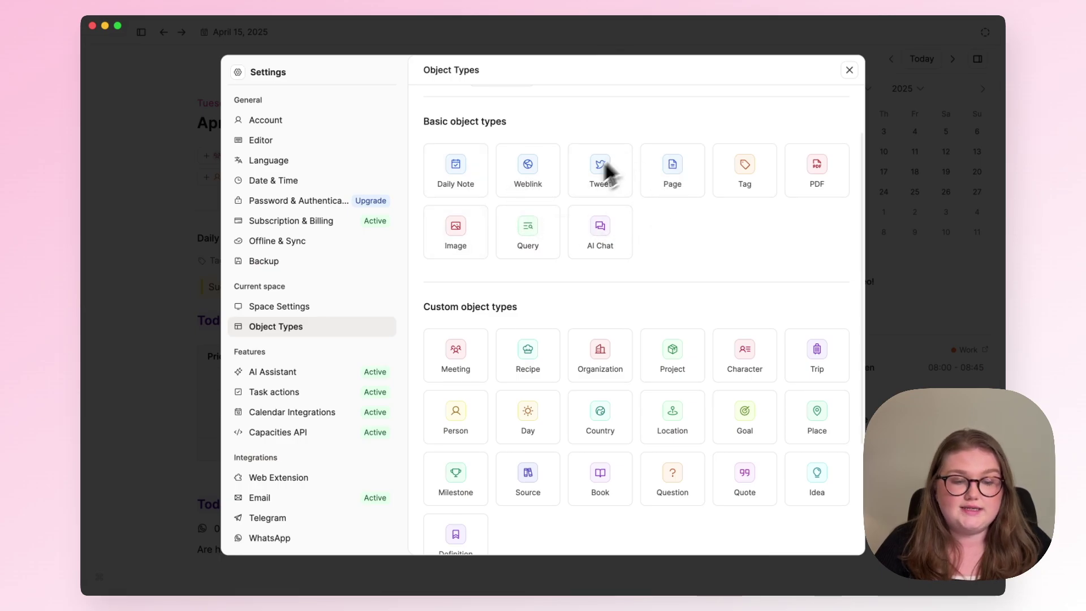
{"action": "scroll", "coordinate": [644, 238], "scroll_direction": "down", "scroll_amount": 3}
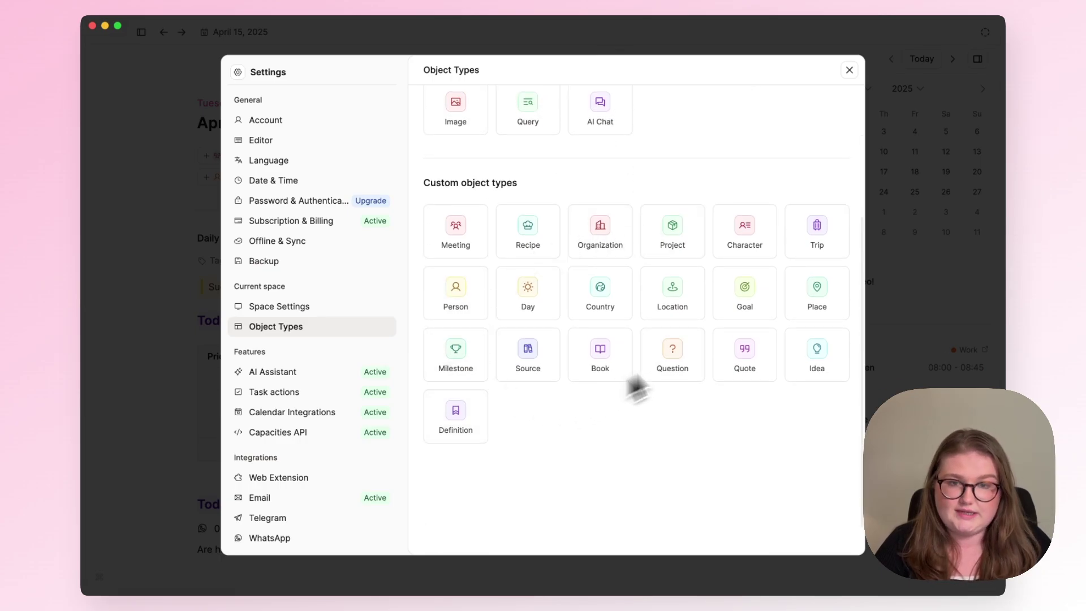
{"action": "left_click", "coordinate": [458, 418]}
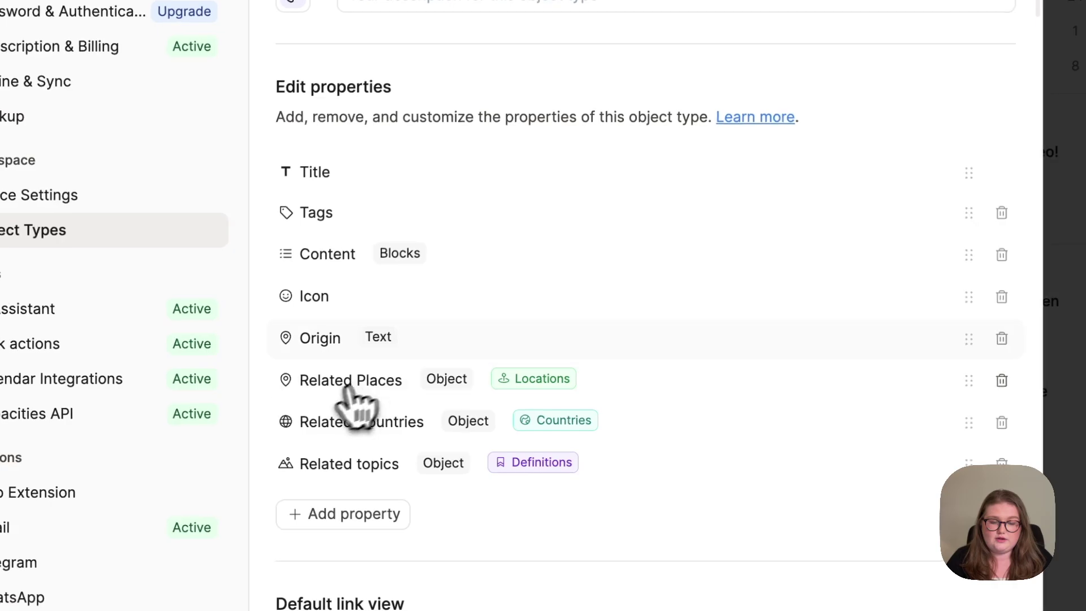
{"action": "scroll", "coordinate": [348, 390], "scroll_direction": "down", "scroll_amount": 1}
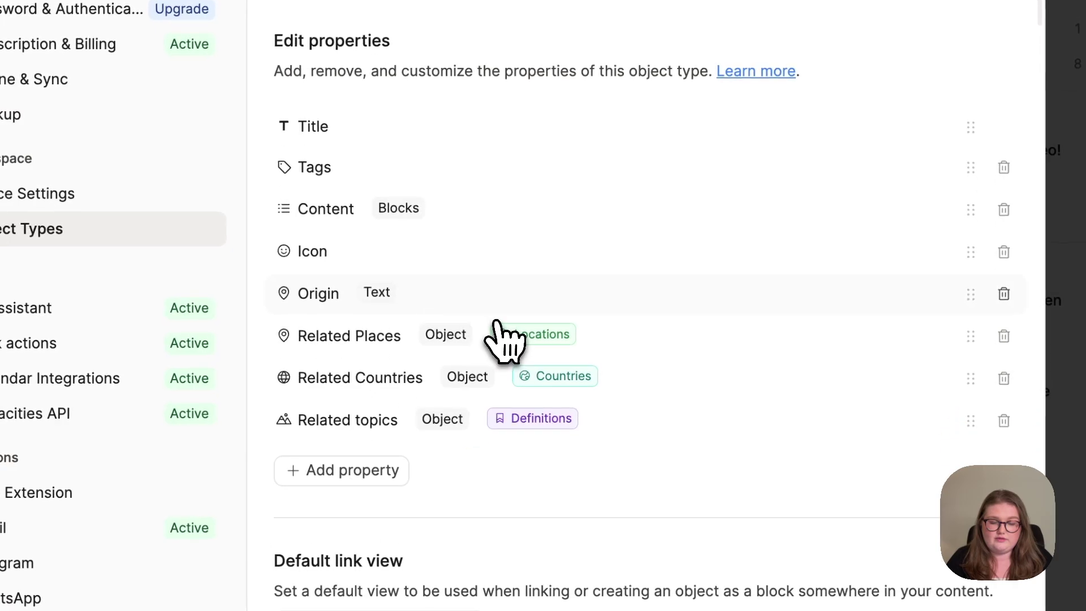
{"action": "left_click", "coordinate": [390, 481]}
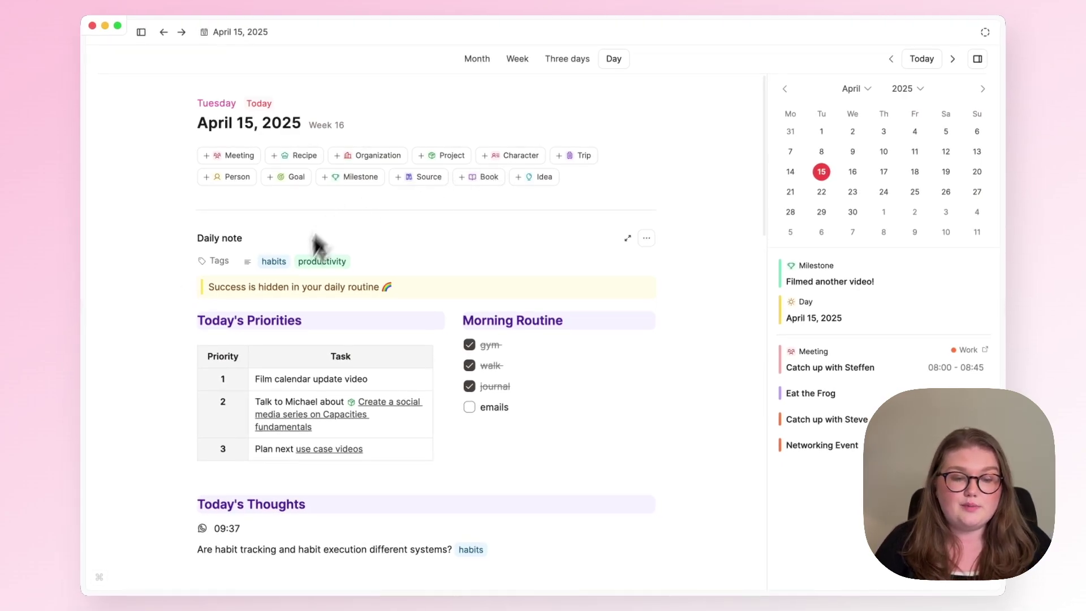
Collapse and re-expand the Daily note section, open it as a full page, then go back to day view
{"action": "scroll", "coordinate": [351, 351], "scroll_direction": "down", "scroll_amount": 2}
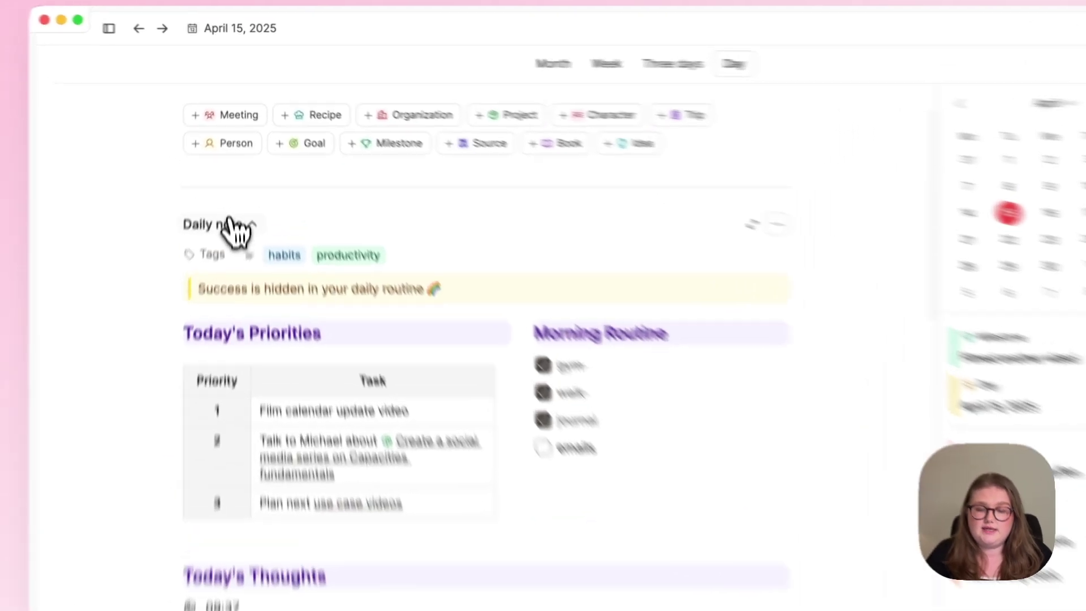
{"action": "left_click", "coordinate": [225, 181]}
{"action": "left_click", "coordinate": [222, 283]}
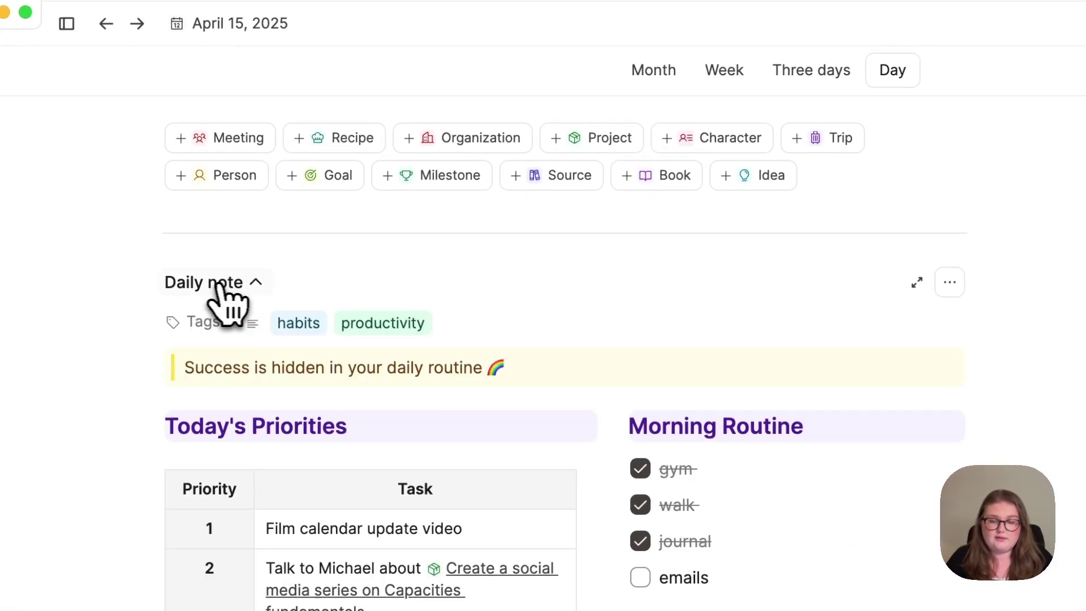
{"action": "left_click", "coordinate": [916, 281]}
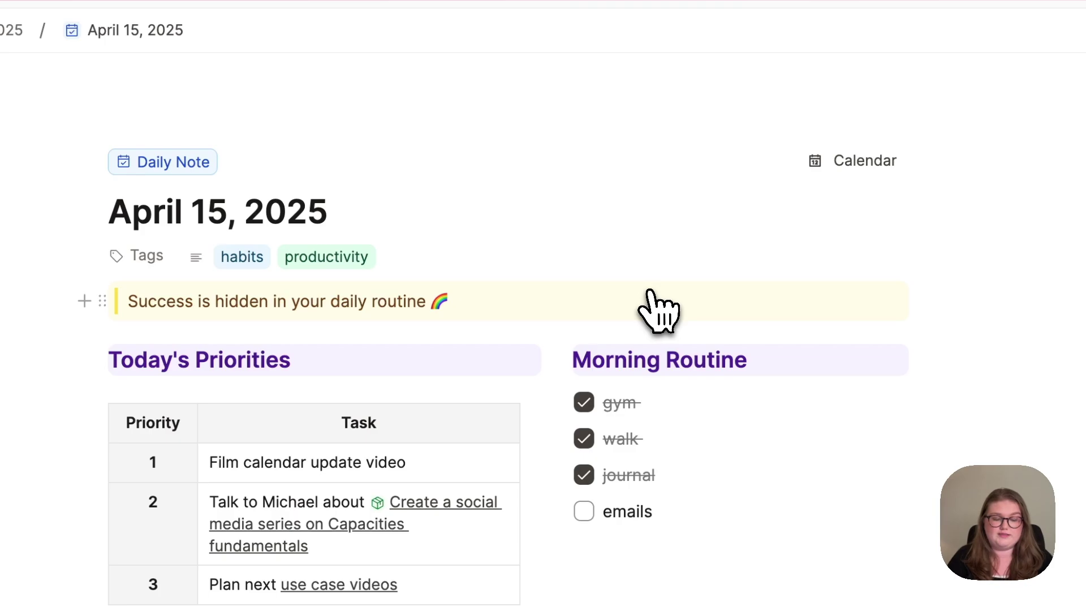
{"action": "key", "text": "super+bracketleft"}
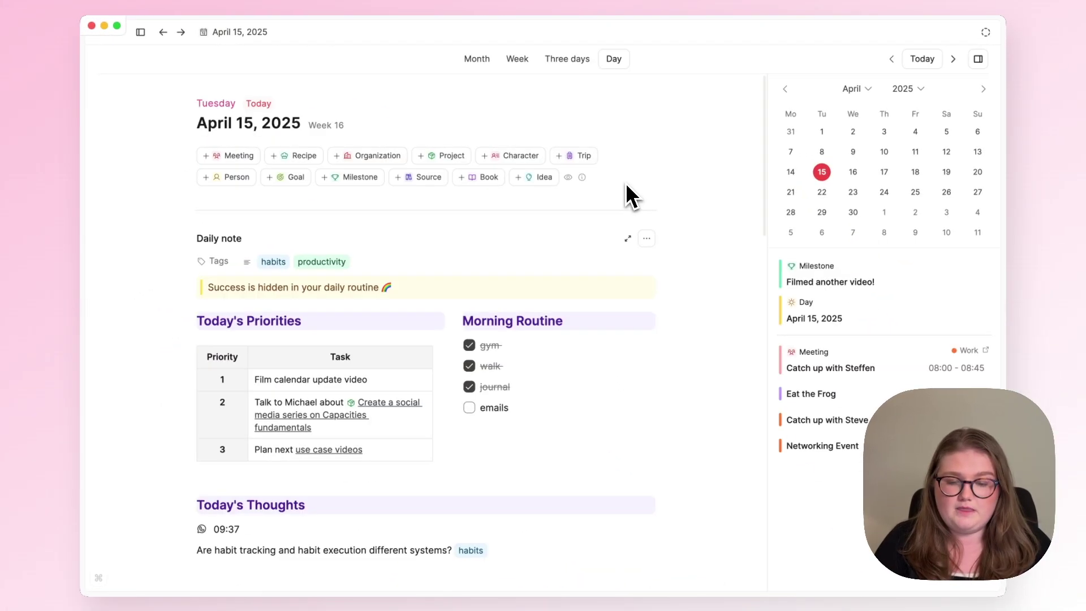
{"action": "scroll", "coordinate": [526, 289], "scroll_direction": "down", "scroll_amount": 2}
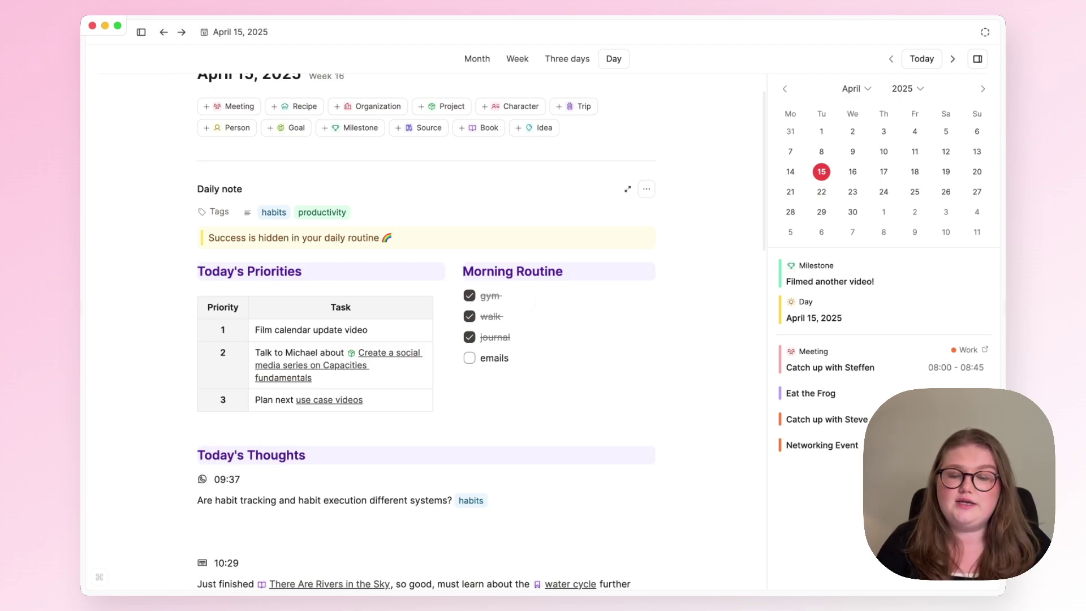
{"action": "scroll", "coordinate": [524, 290], "scroll_direction": "down", "scroll_amount": 2}
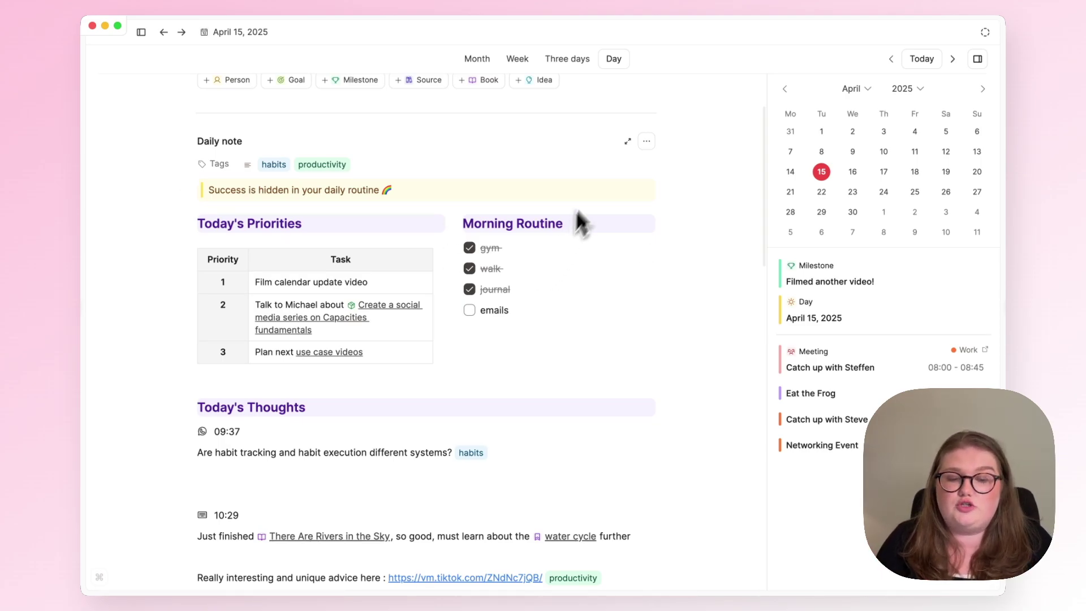
{"action": "scroll", "coordinate": [573, 217], "scroll_direction": "up", "scroll_amount": 4}
{"action": "left_click", "coordinate": [646, 238]}
{"action": "mouse_move", "coordinate": [621, 269]}
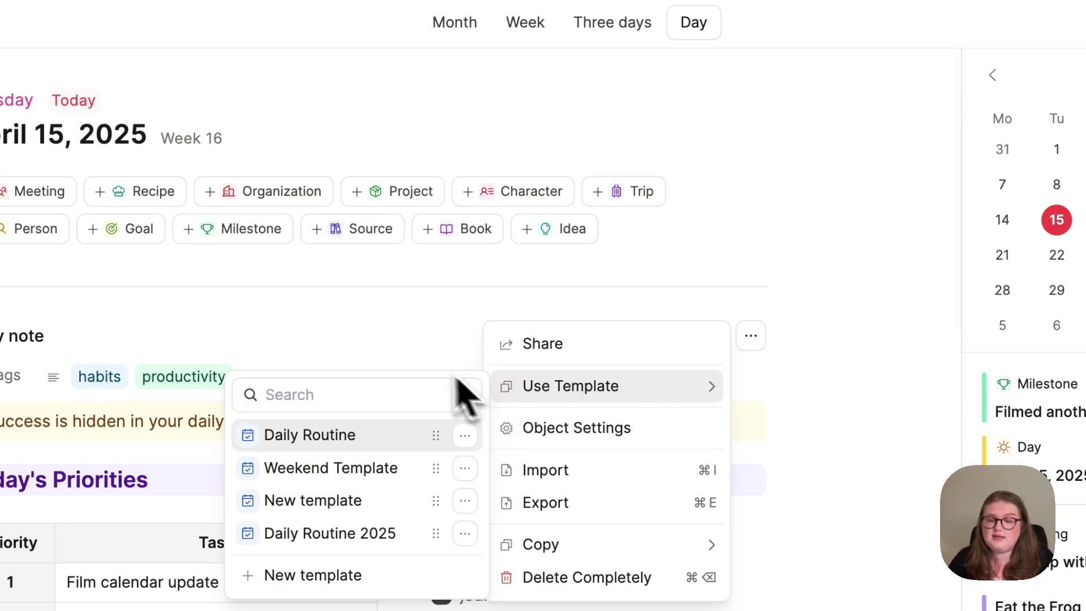
{"action": "left_click", "coordinate": [404, 371]}
{"action": "scroll", "coordinate": [405, 371], "scroll_direction": "down", "scroll_amount": 2}
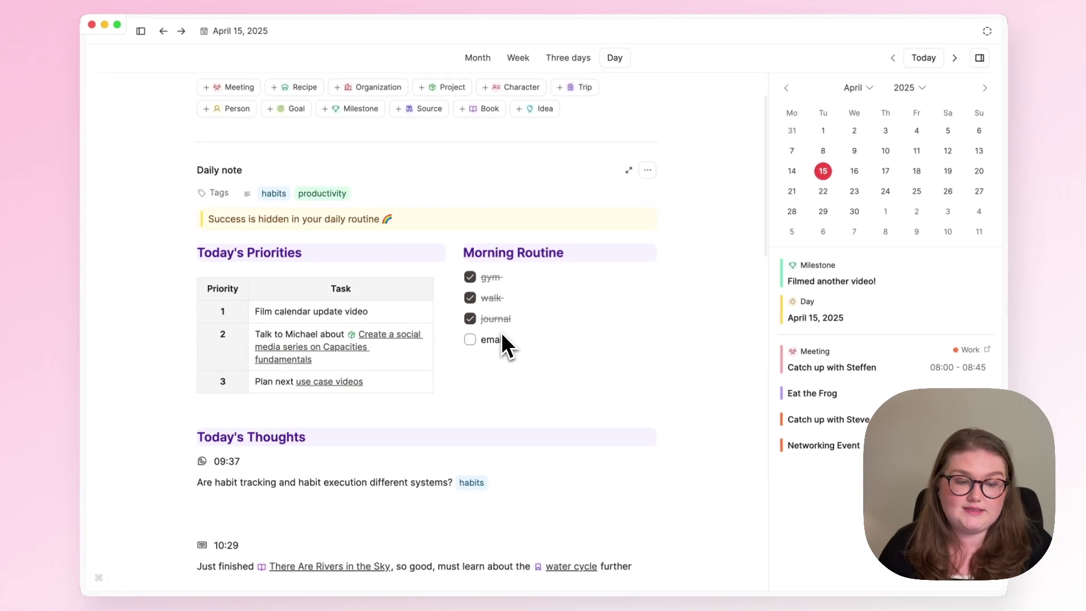
Add an empty Text line below the 09:37 habits question in Today's Thoughts
{"action": "scroll", "coordinate": [439, 305], "scroll_direction": "down", "scroll_amount": 5}
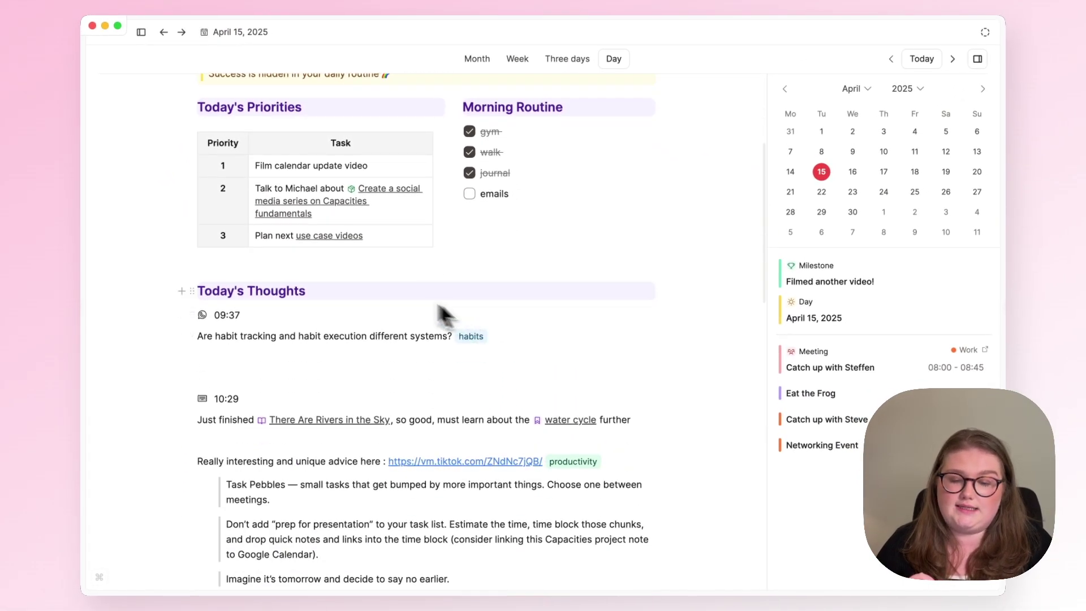
{"action": "scroll", "coordinate": [360, 458], "scroll_direction": "down", "scroll_amount": 3}
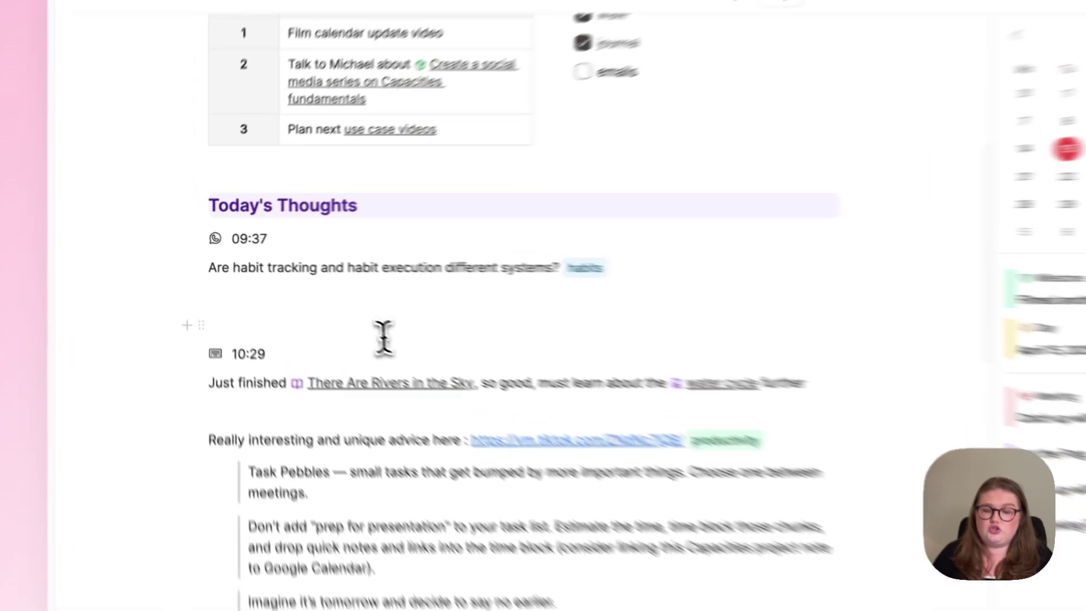
{"action": "left_click", "coordinate": [291, 303]}
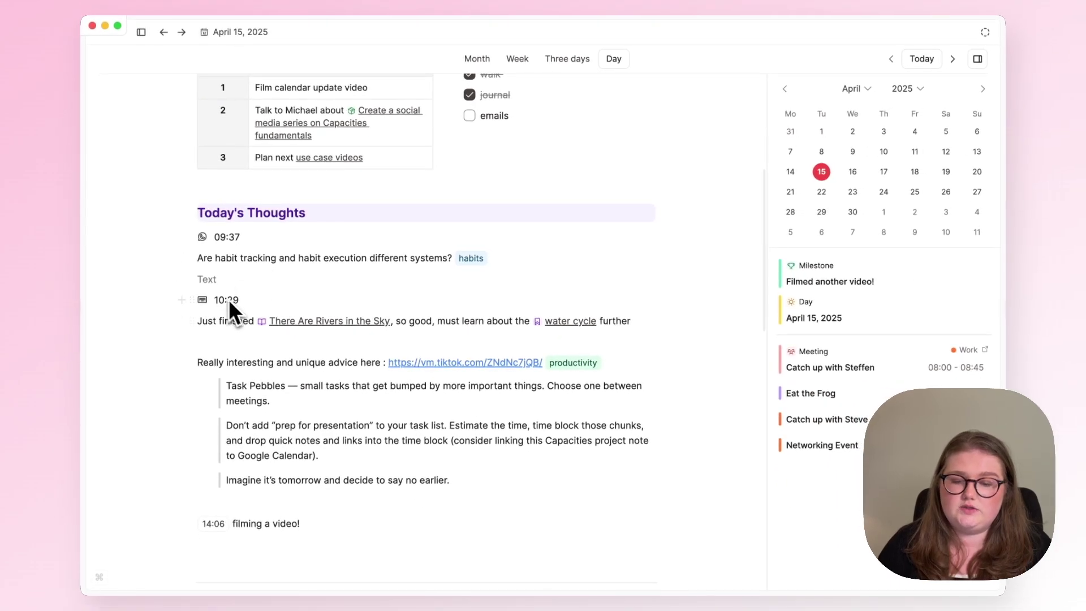
{"action": "scroll", "coordinate": [283, 378], "scroll_direction": "up", "scroll_amount": 1}
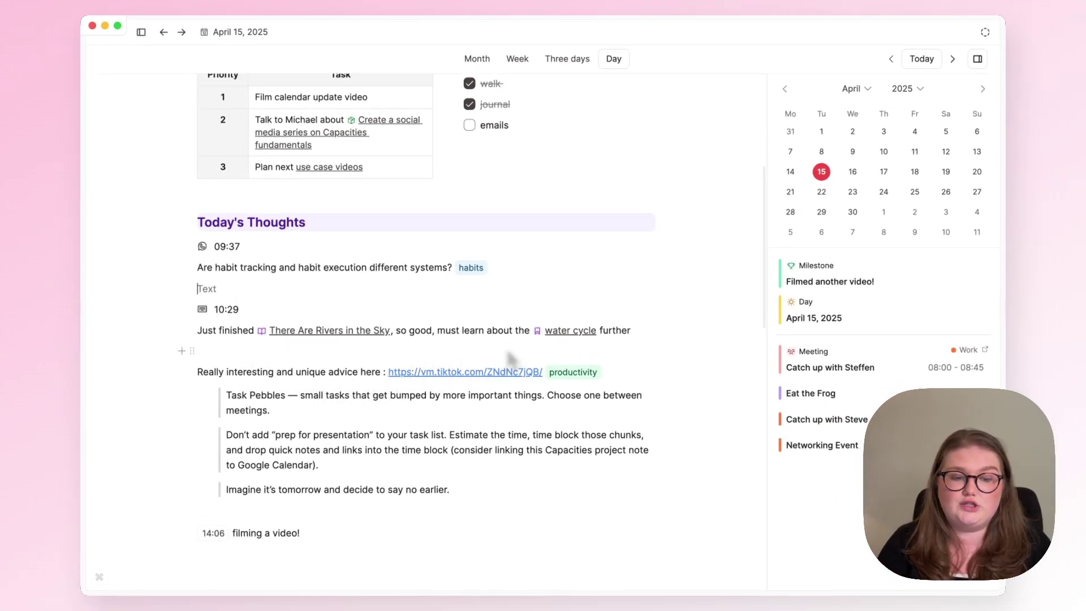
{"action": "scroll", "coordinate": [508, 353], "scroll_direction": "up", "scroll_amount": 5}
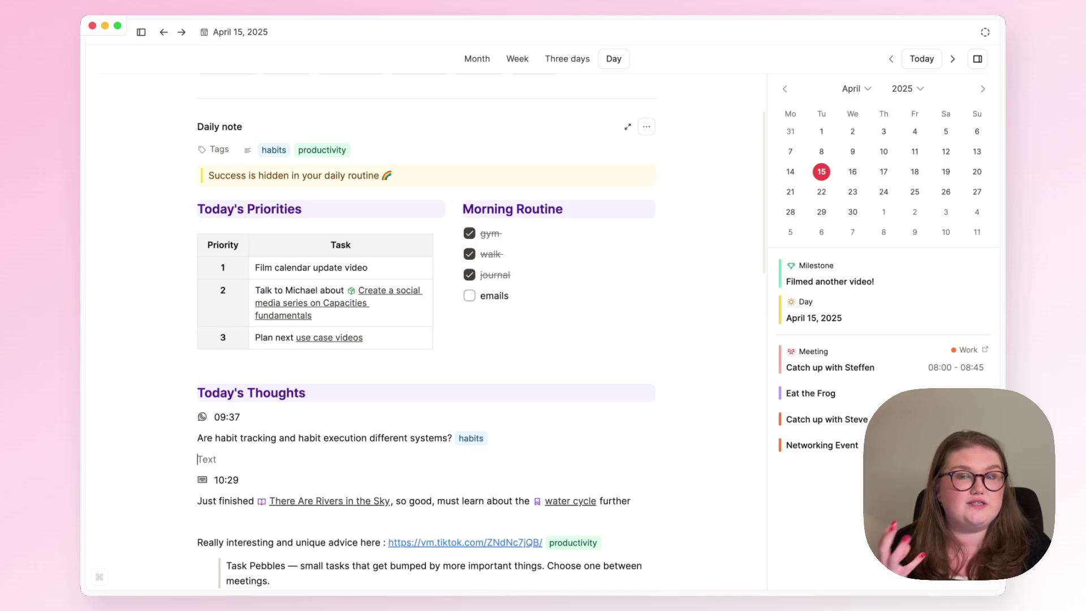
Expand and collapse the 'Filmed another video!' date reference while scrolling through the note's references
{"action": "scroll", "coordinate": [509, 354], "scroll_direction": "down", "scroll_amount": 10}
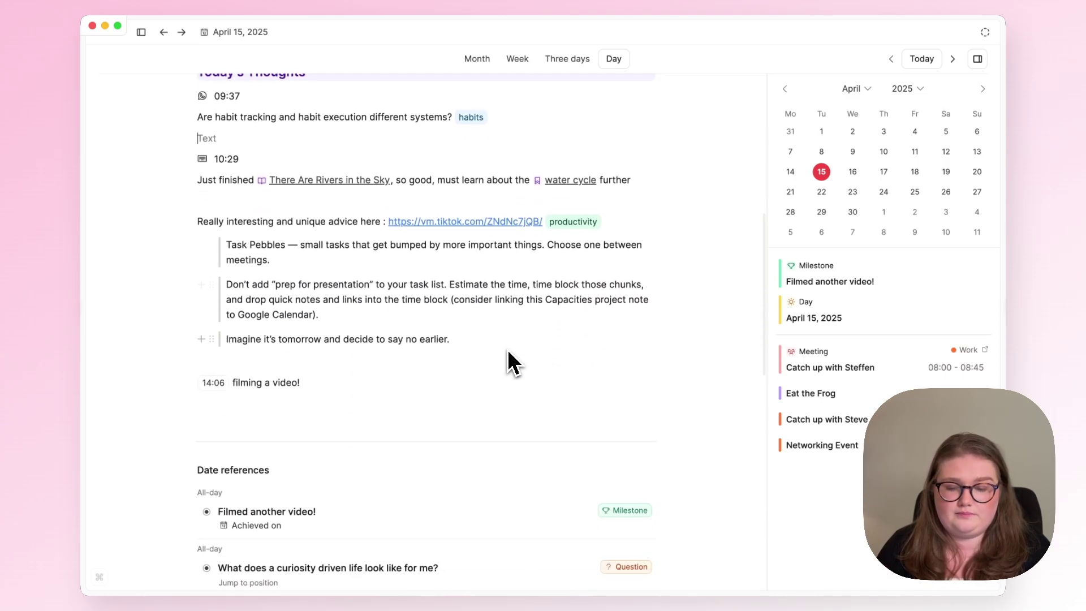
{"action": "scroll", "coordinate": [507, 348], "scroll_direction": "down", "scroll_amount": 5}
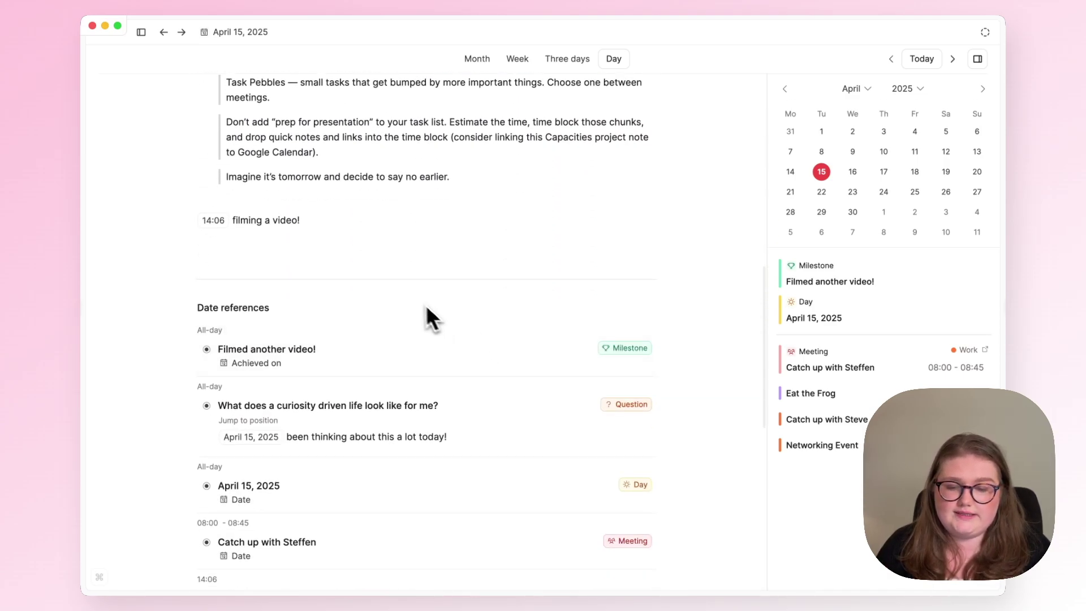
{"action": "scroll", "coordinate": [419, 301], "scroll_direction": "down", "scroll_amount": 4}
{"action": "scroll", "coordinate": [292, 431], "scroll_direction": "down", "scroll_amount": 2}
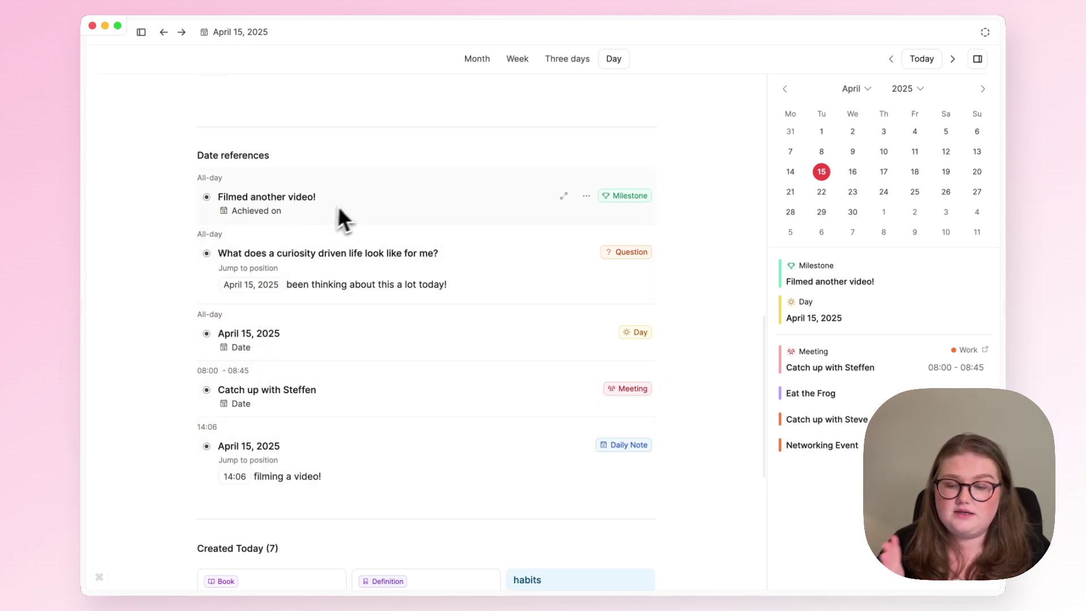
{"action": "scroll", "coordinate": [355, 396], "scroll_direction": "down", "scroll_amount": 1}
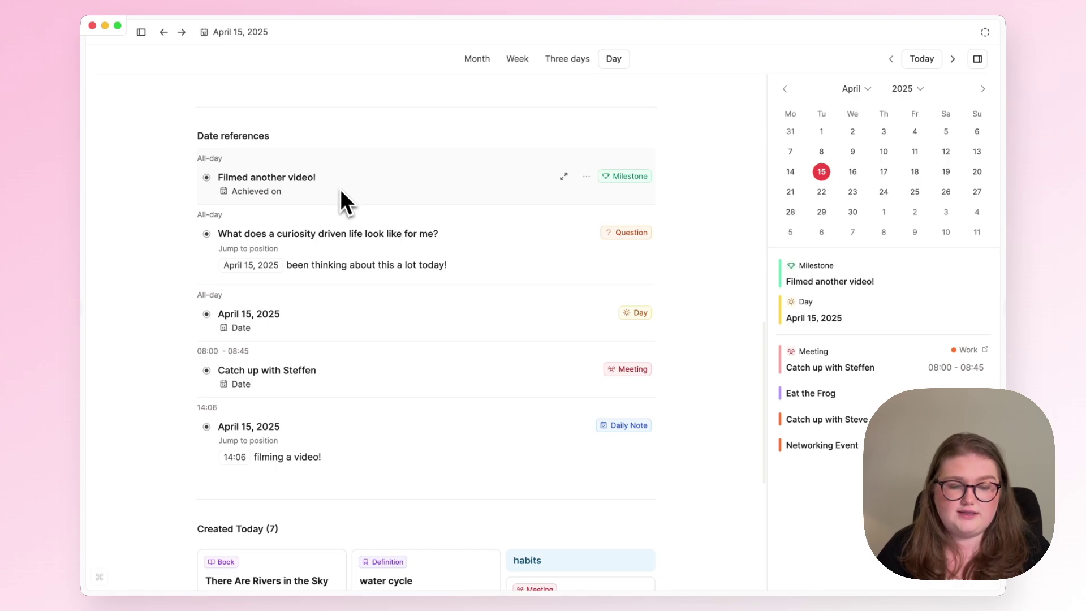
{"action": "left_click", "coordinate": [207, 177]}
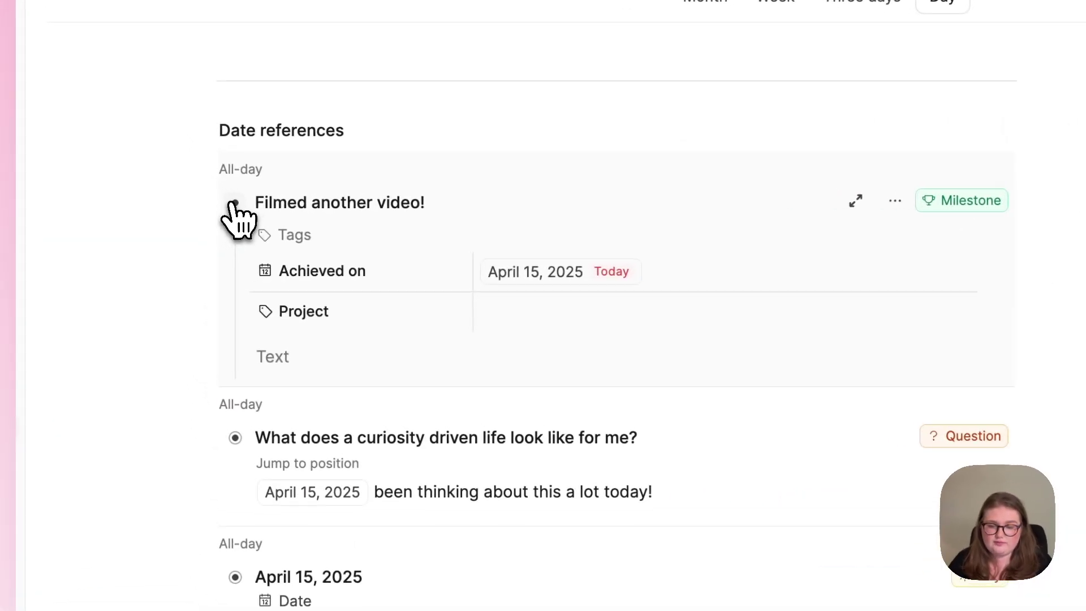
{"action": "left_click", "coordinate": [235, 204]}
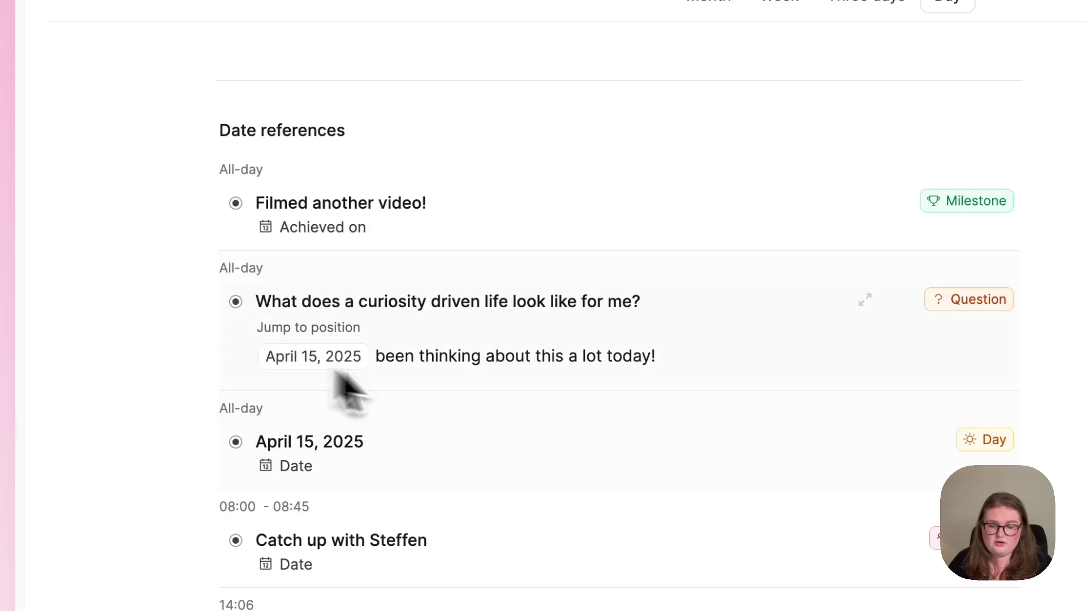
{"action": "scroll", "coordinate": [474, 367], "scroll_direction": "down", "scroll_amount": 1}
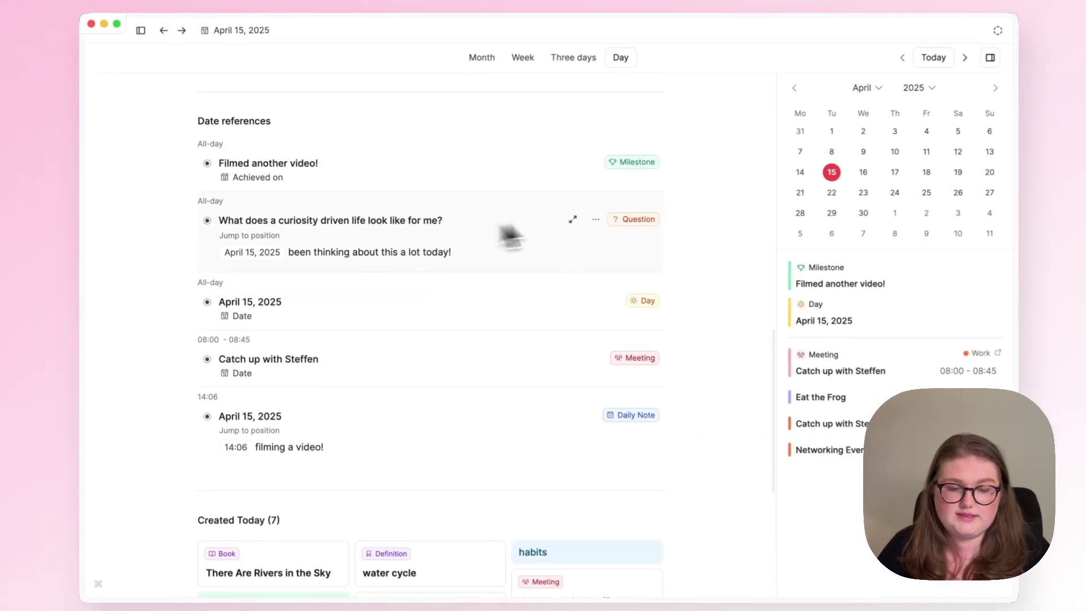
{"action": "scroll", "coordinate": [601, 240], "scroll_direction": "down", "scroll_amount": 2}
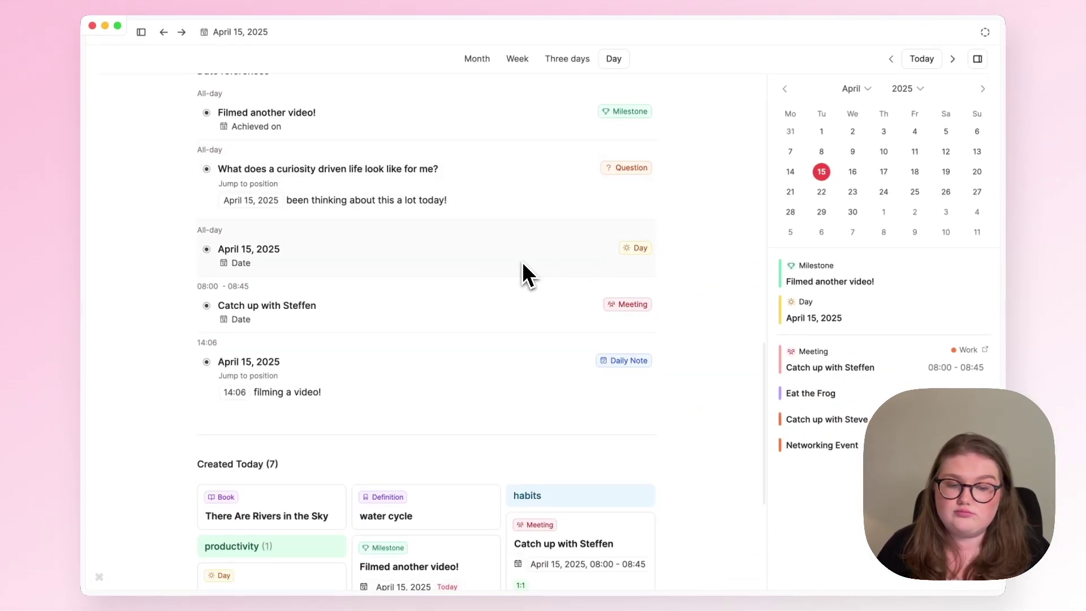
{"action": "mouse_move", "coordinate": [599, 255]}
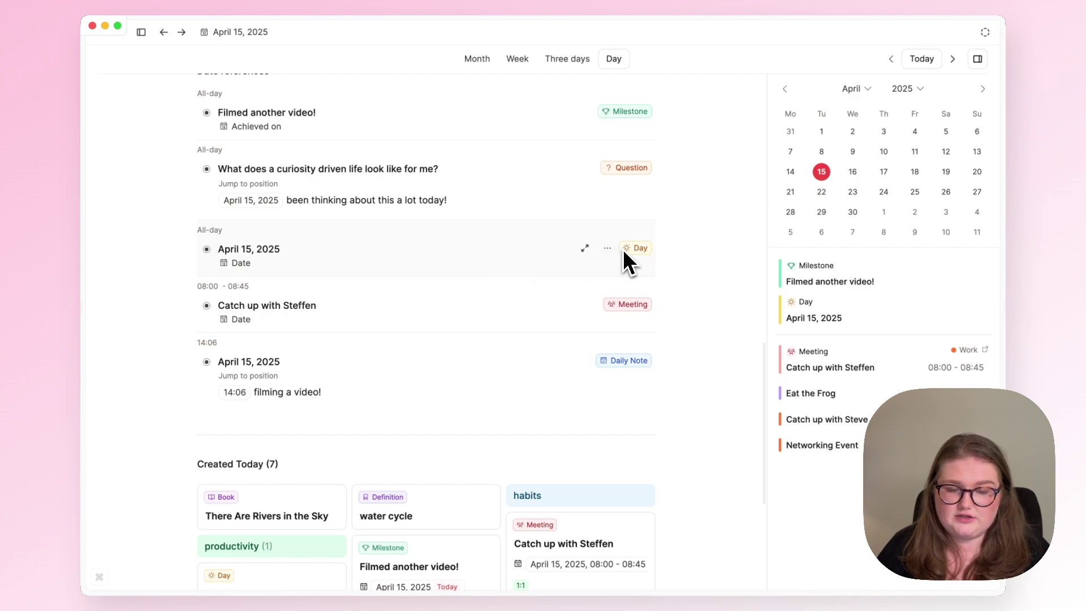
{"action": "scroll", "coordinate": [527, 258], "scroll_direction": "down", "scroll_amount": 1}
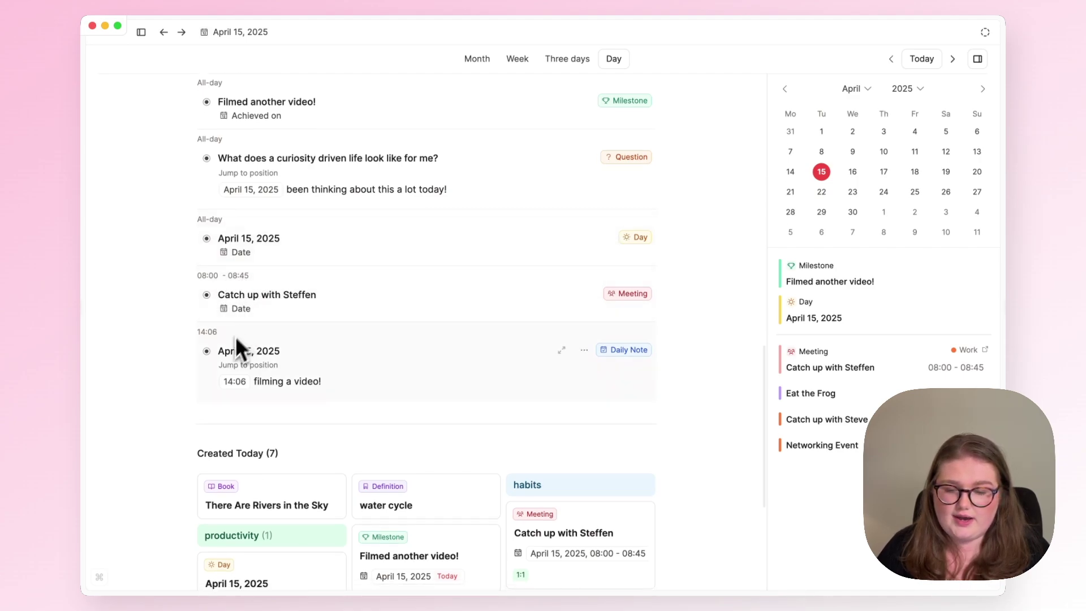
{"action": "scroll", "coordinate": [219, 342], "scroll_direction": "up", "scroll_amount": 5}
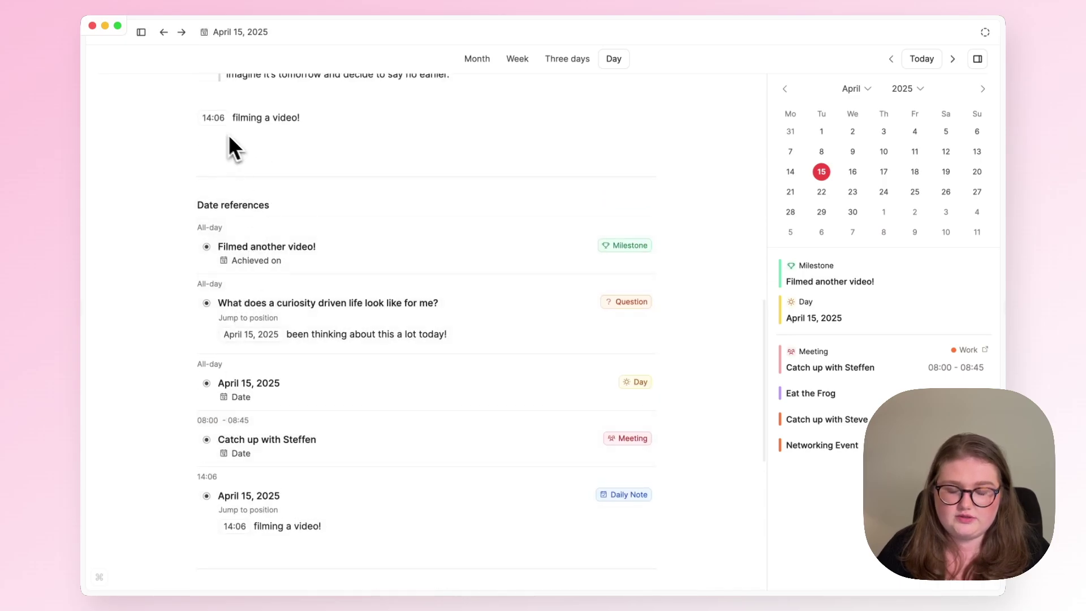
{"action": "scroll", "coordinate": [232, 139], "scroll_direction": "down", "scroll_amount": 5}
{"action": "scroll", "coordinate": [249, 355], "scroll_direction": "up", "scroll_amount": 2}
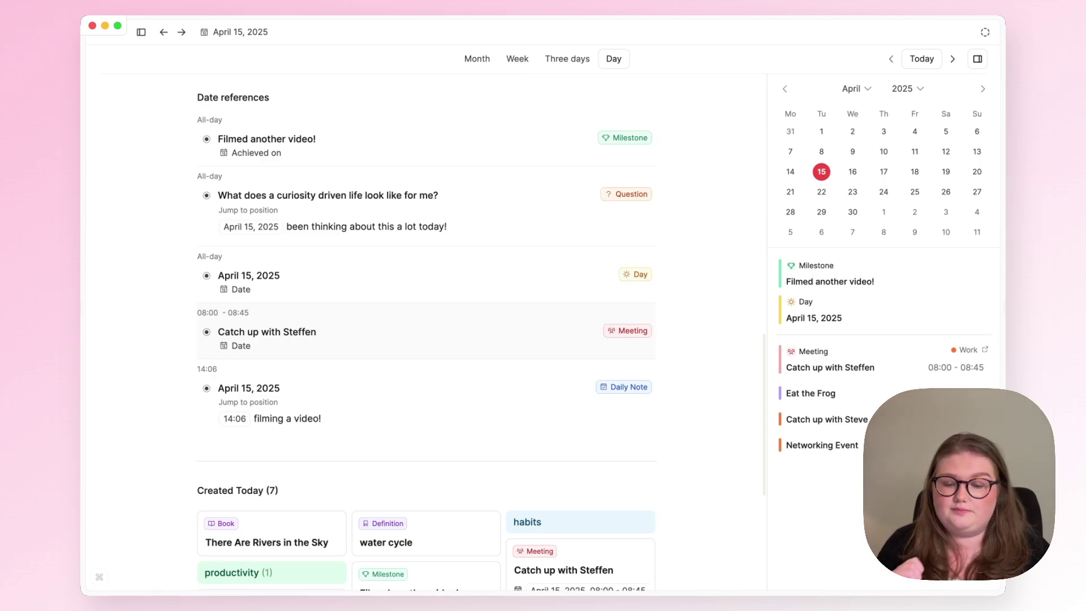
{"action": "scroll", "coordinate": [252, 346], "scroll_direction": "down", "scroll_amount": 10}
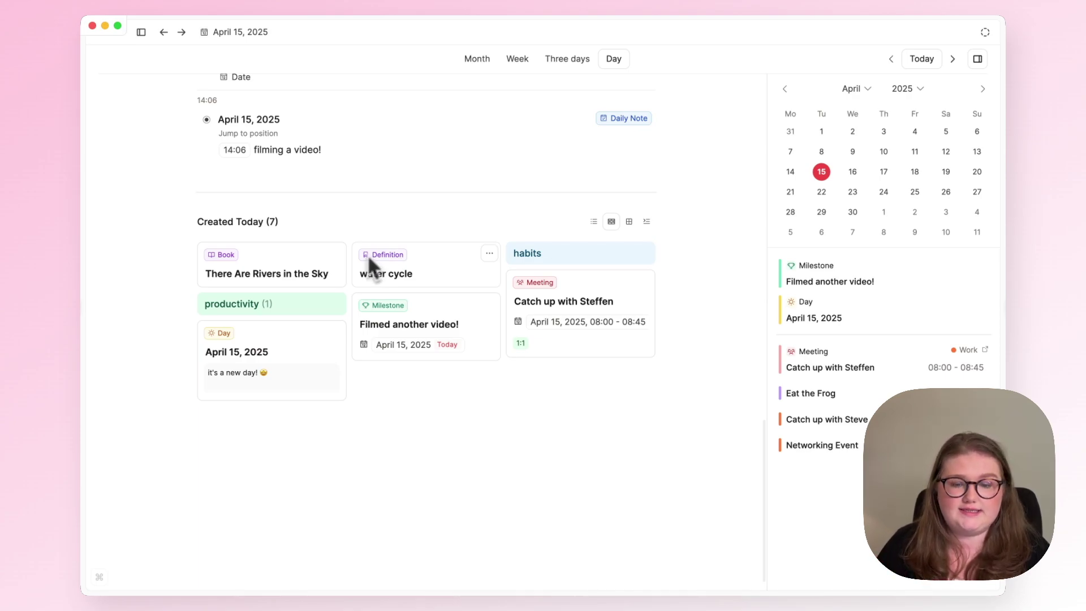
Try the list, card, board and grouped layouts for Created Today, settling on Wall
{"action": "left_click", "coordinate": [594, 221]}
{"action": "left_click", "coordinate": [610, 221]}
{"action": "left_click", "coordinate": [629, 222]}
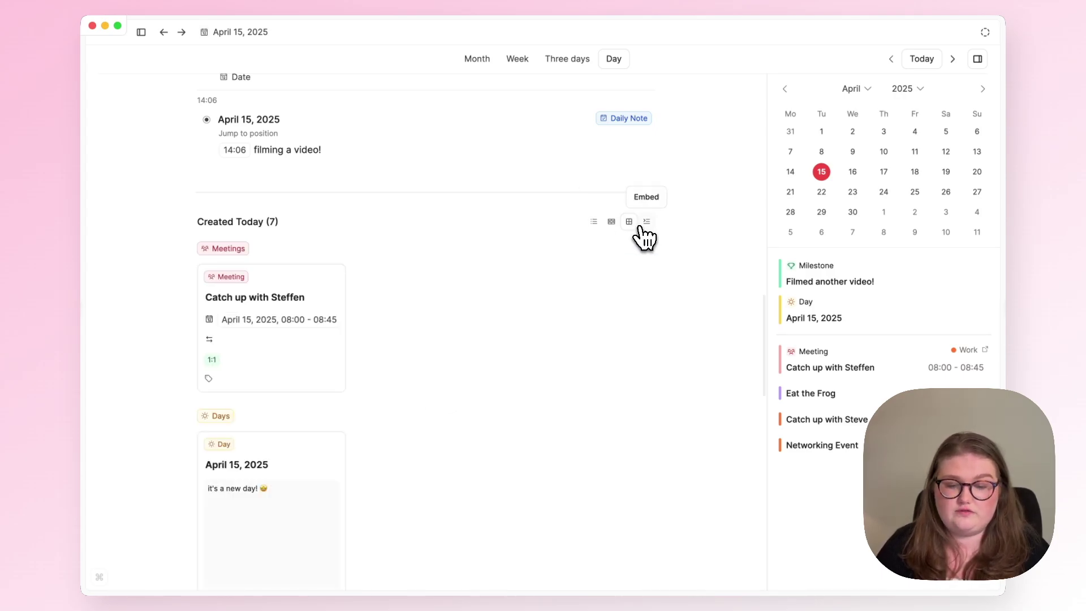
{"action": "left_click", "coordinate": [647, 224]}
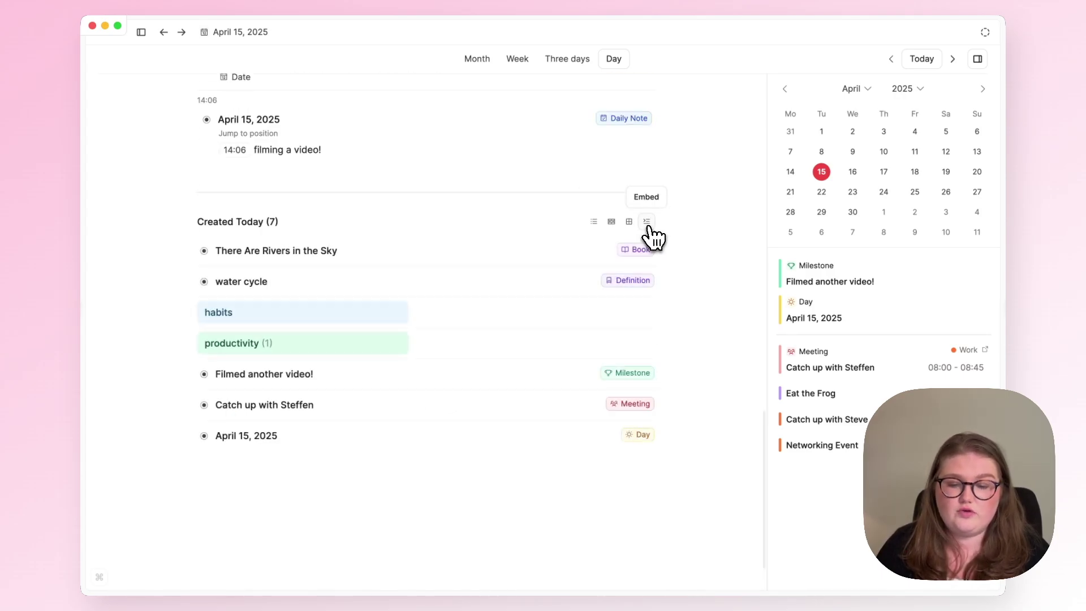
{"action": "left_click", "coordinate": [611, 223]}
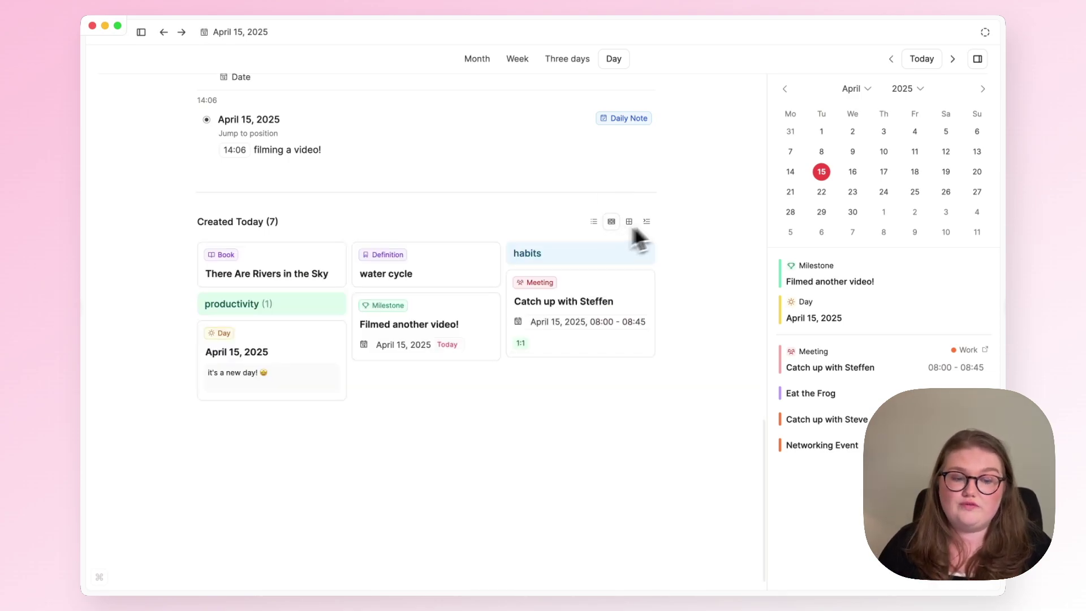
Look at April 8's day page in the mini-calendar, then return to April 15
{"action": "left_click", "coordinate": [821, 152]}
{"action": "scroll", "coordinate": [481, 368], "scroll_direction": "down", "scroll_amount": 5}
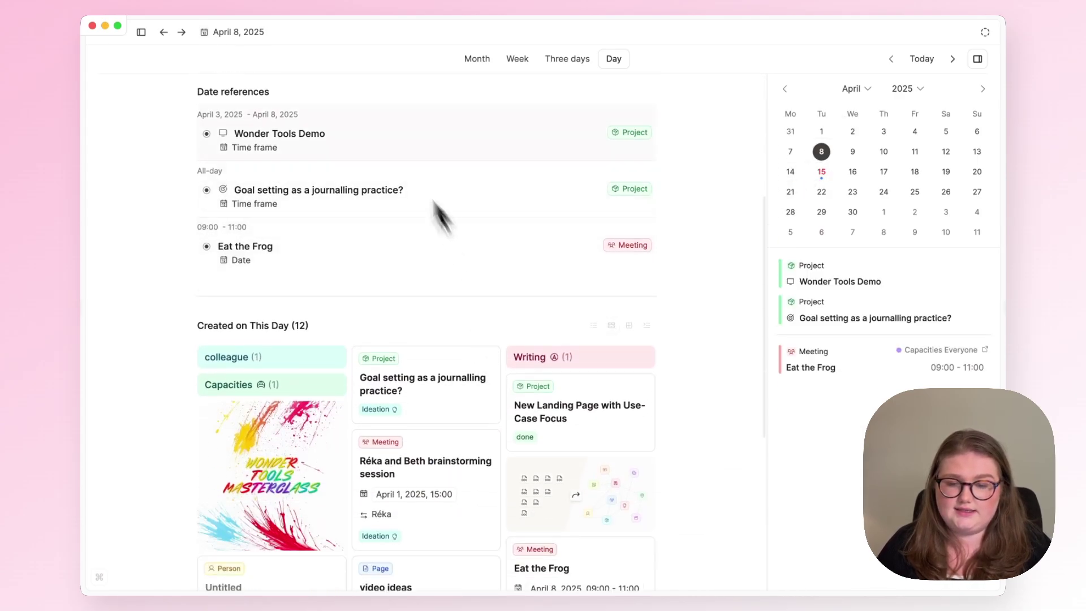
{"action": "scroll", "coordinate": [304, 226], "scroll_direction": "down", "scroll_amount": 3}
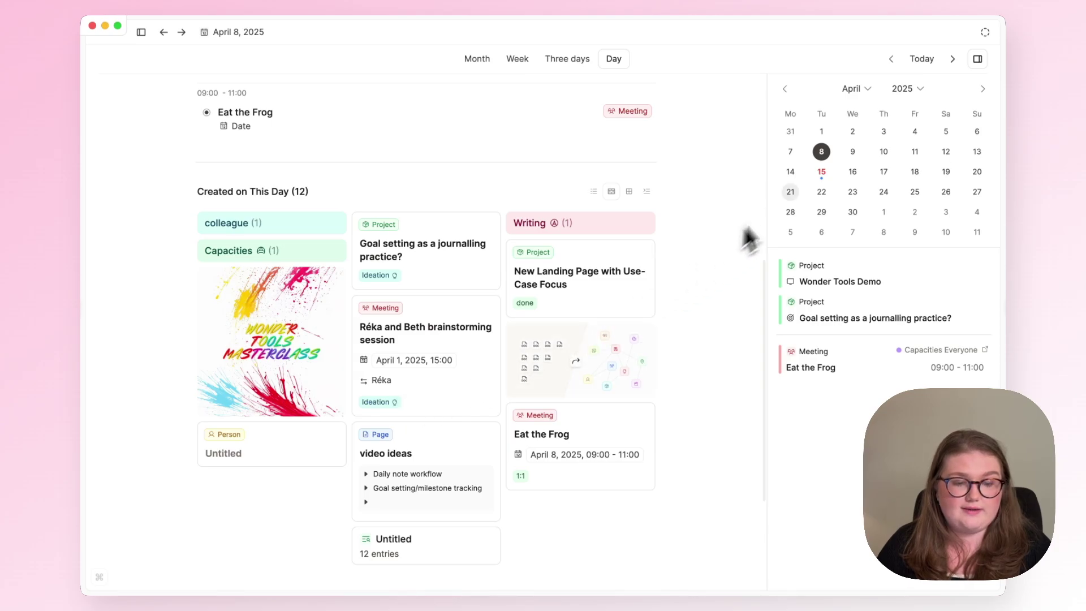
{"action": "left_click", "coordinate": [821, 171]}
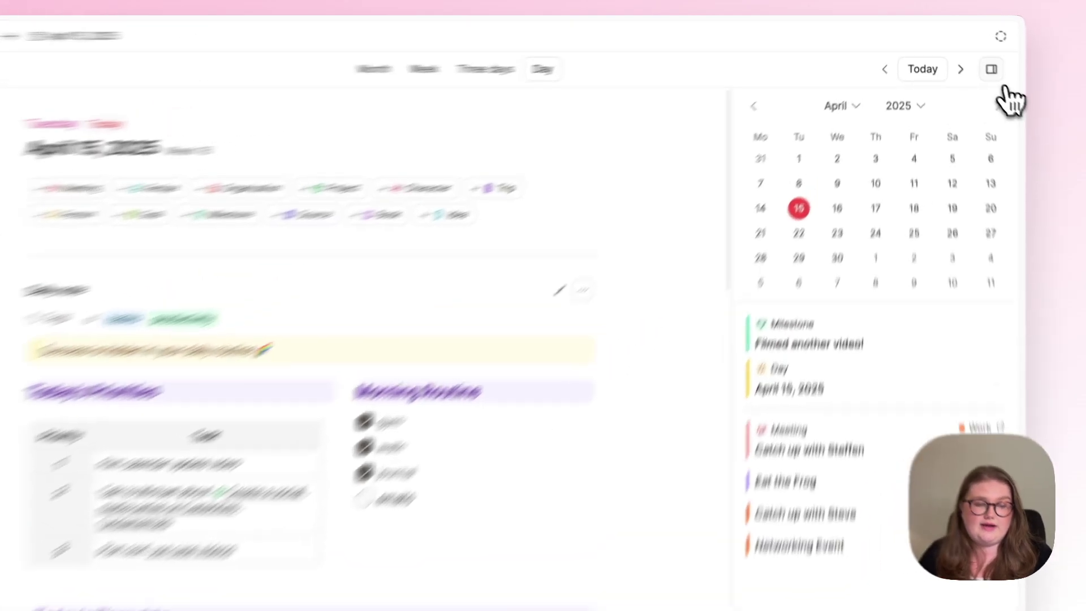
{"action": "left_click", "coordinate": [977, 59]}
{"action": "left_click", "coordinate": [1022, 93]}
{"action": "left_click", "coordinate": [860, 135]}
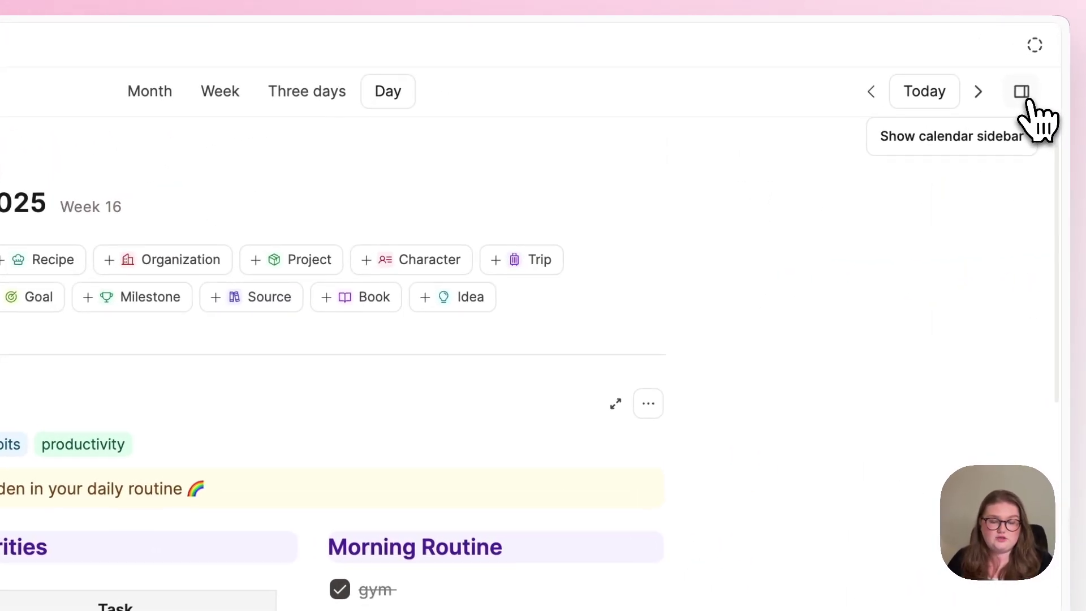
{"action": "left_click", "coordinate": [814, 145]}
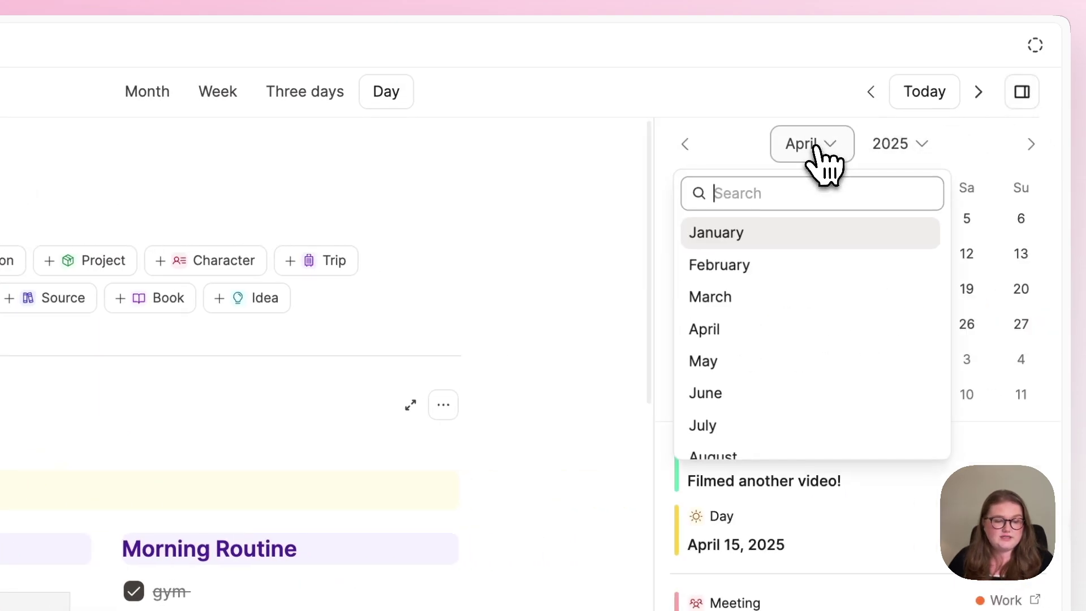
{"action": "scroll", "coordinate": [849, 317], "scroll_direction": "down", "scroll_amount": 2}
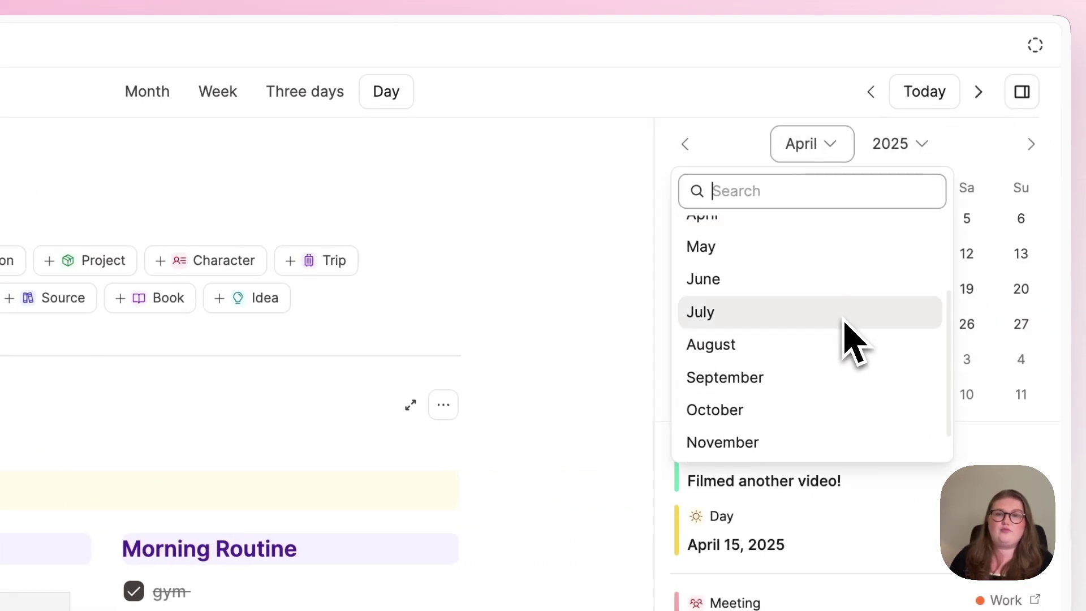
{"action": "scroll", "coordinate": [837, 289], "scroll_direction": "down", "scroll_amount": 1}
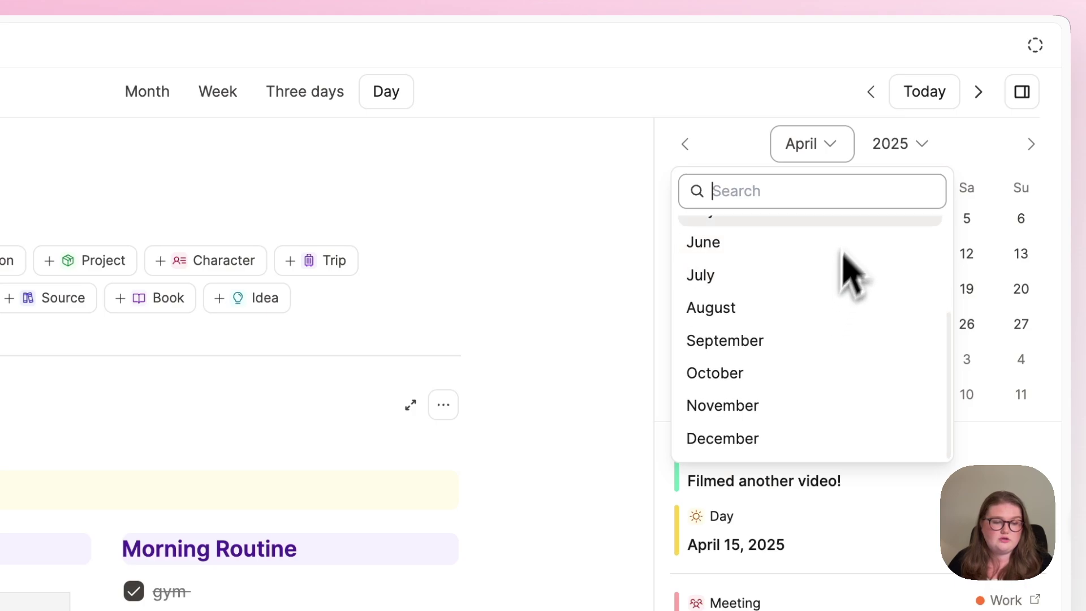
{"action": "left_click", "coordinate": [874, 155]}
{"action": "scroll", "coordinate": [884, 308], "scroll_direction": "up", "scroll_amount": 3}
{"action": "scroll", "coordinate": [884, 308], "scroll_direction": "down", "scroll_amount": 3}
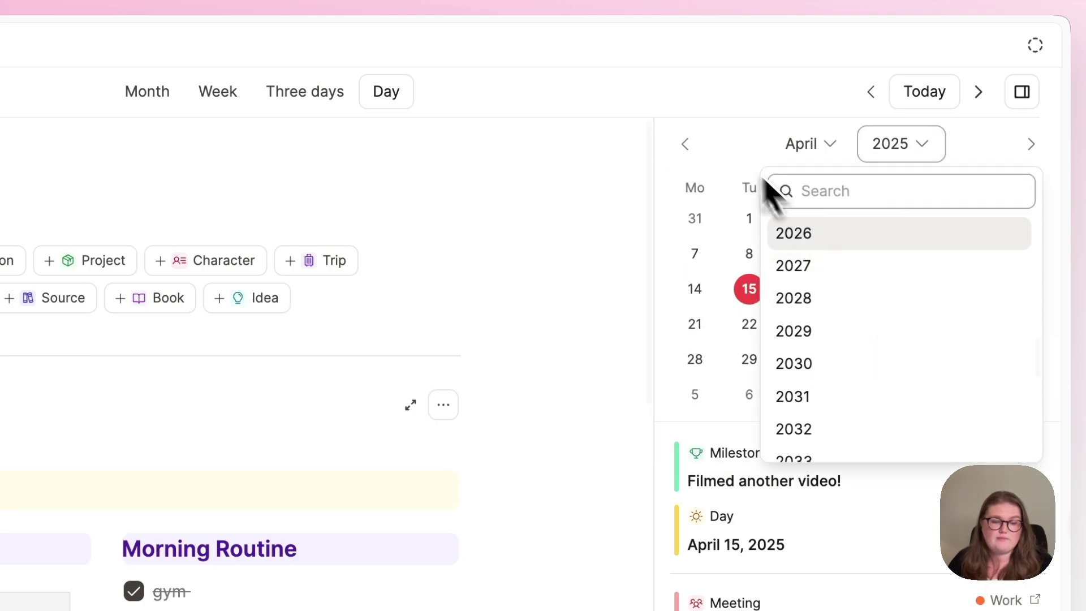
{"action": "key", "text": "Escape"}
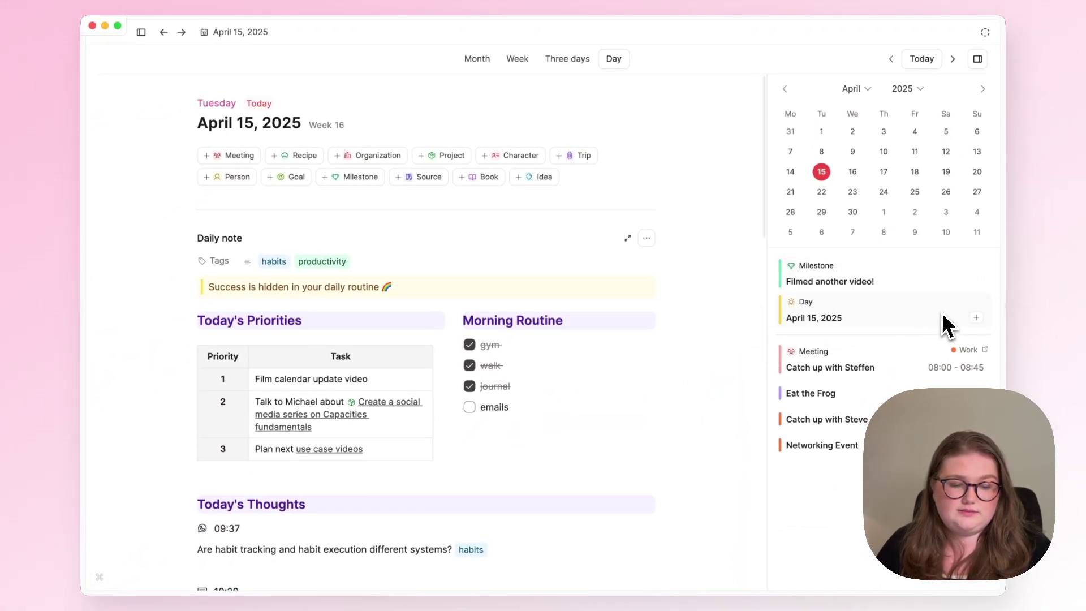
{"action": "scroll", "coordinate": [720, 395], "scroll_direction": "down", "scroll_amount": 15}
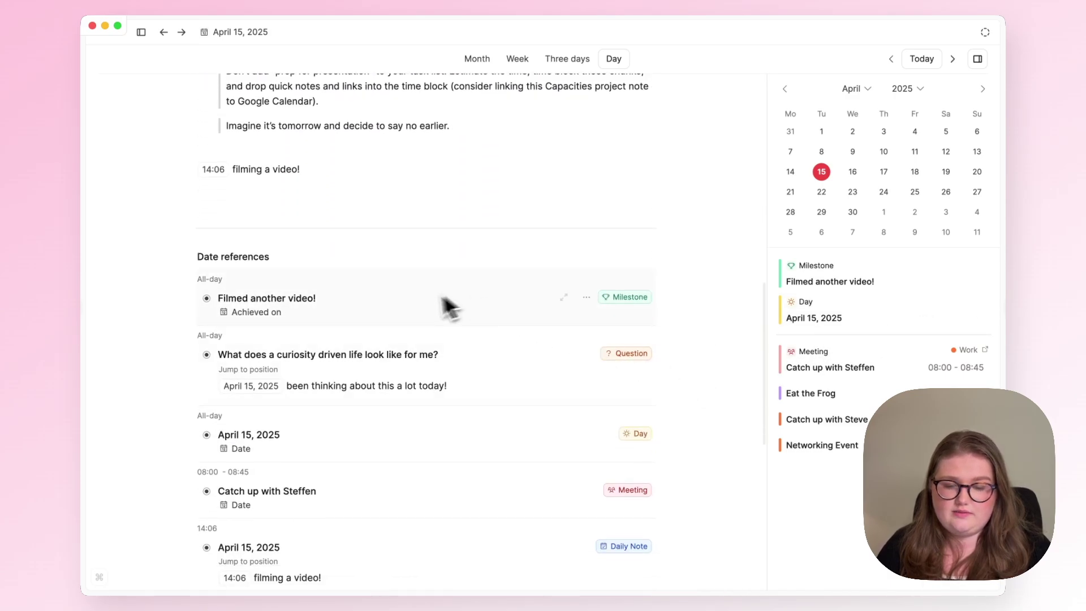
Make a Meeting note from the 12:00 catch-up event using the 1:1 Template, then go back
{"action": "scroll", "coordinate": [405, 312], "scroll_direction": "down", "scroll_amount": 1}
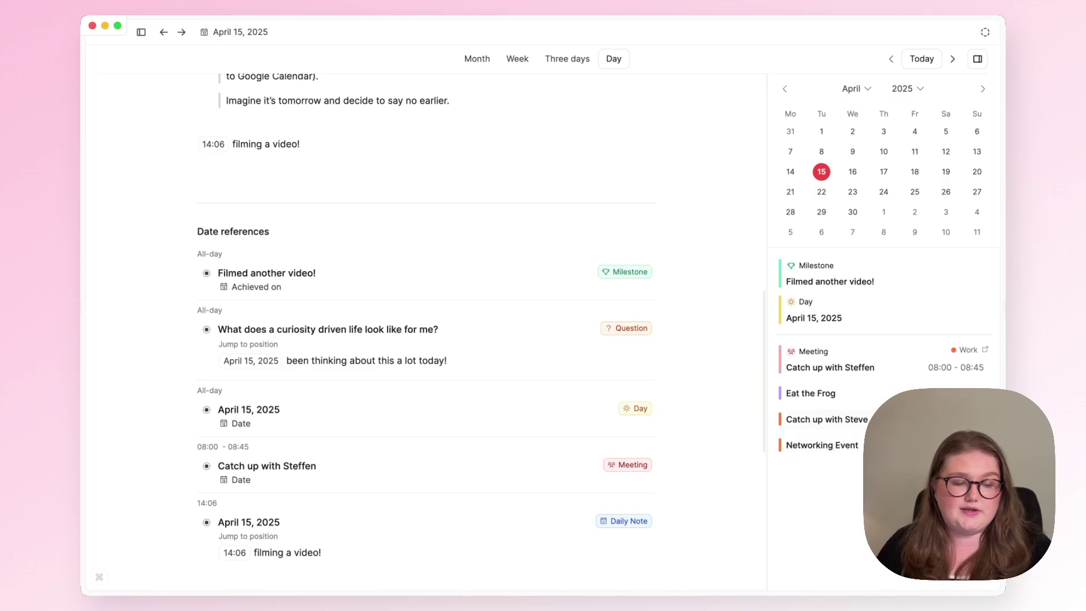
{"action": "left_click", "coordinate": [918, 418]}
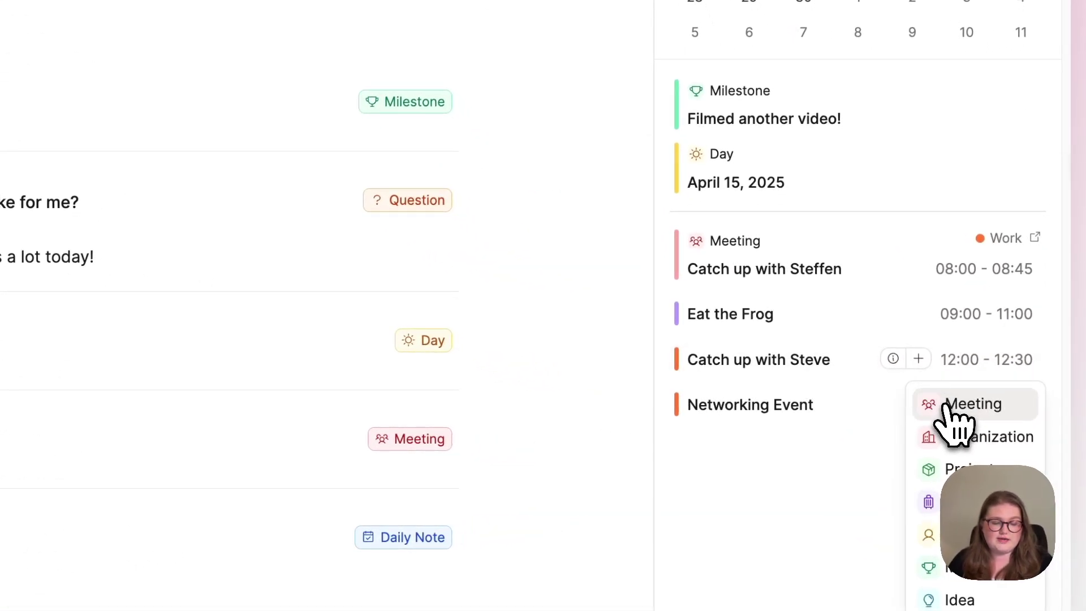
{"action": "left_click", "coordinate": [950, 406]}
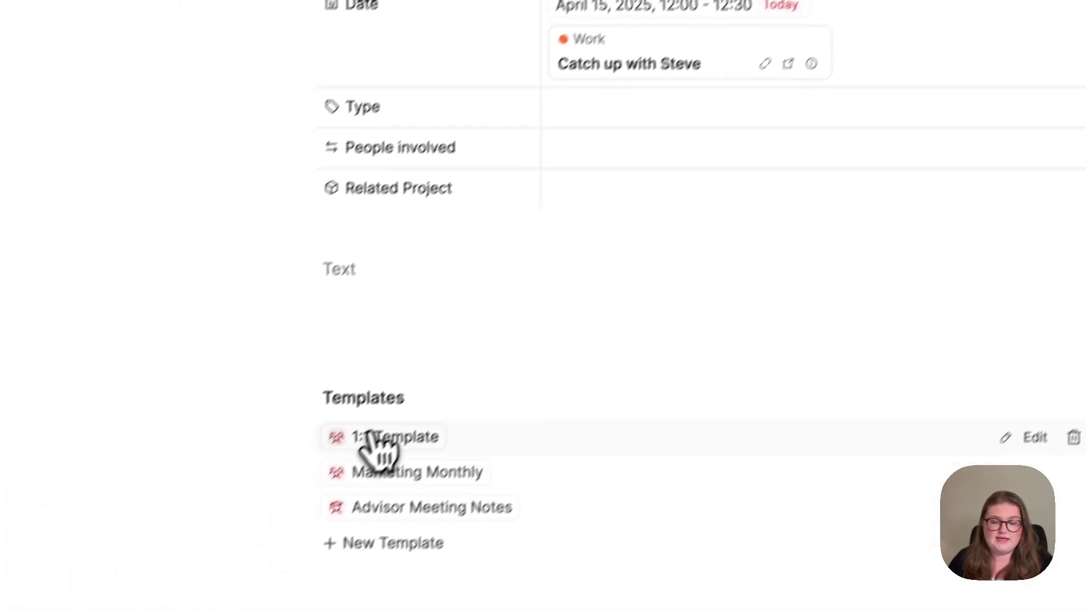
{"action": "left_click", "coordinate": [370, 441]}
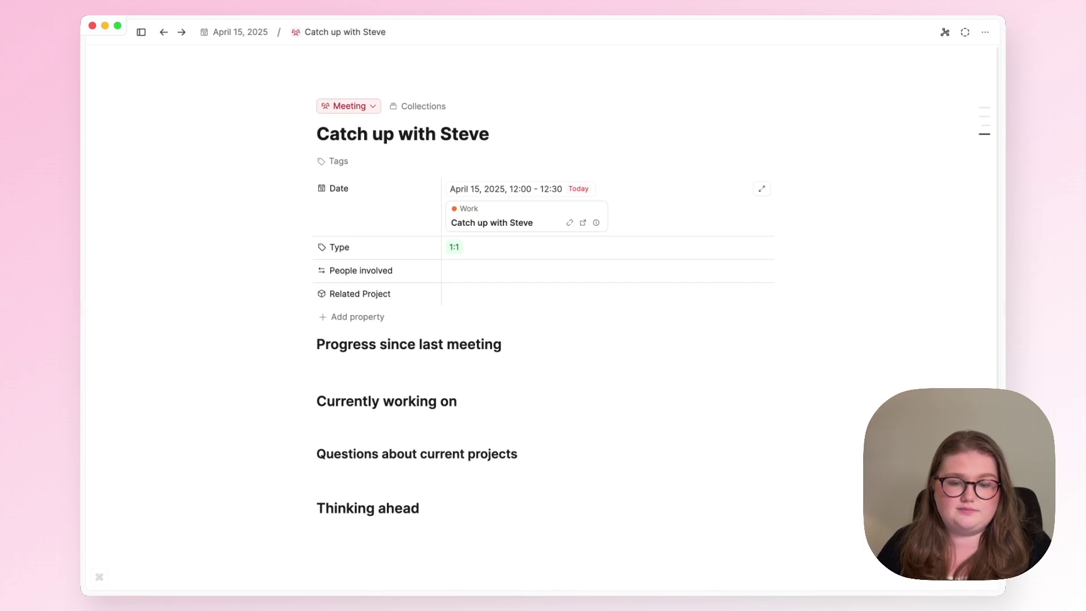
{"action": "key", "text": "super+bracketleft"}
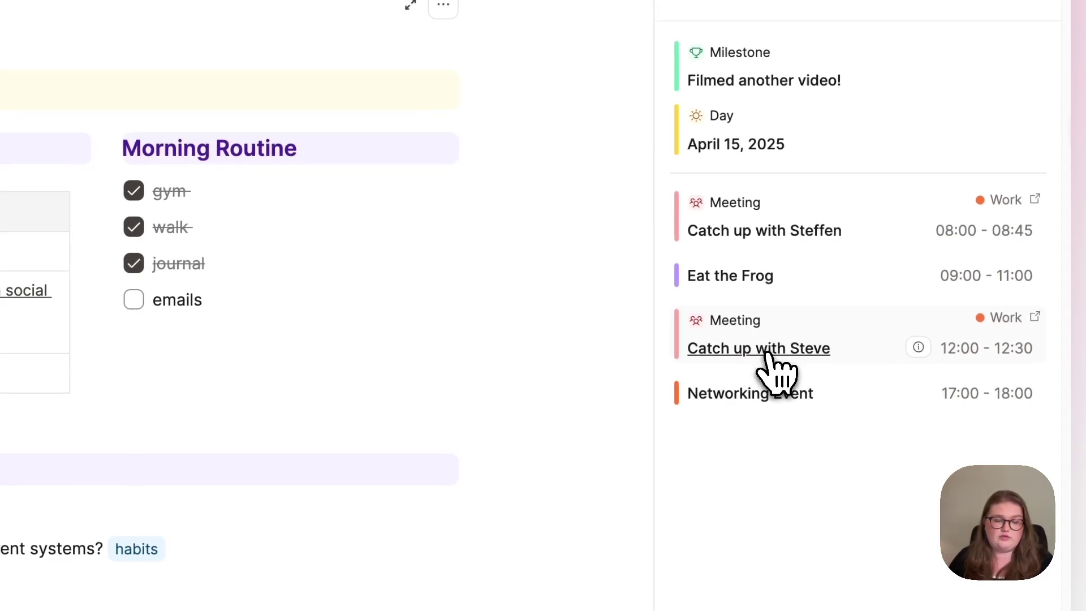
{"action": "left_click", "coordinate": [744, 348]}
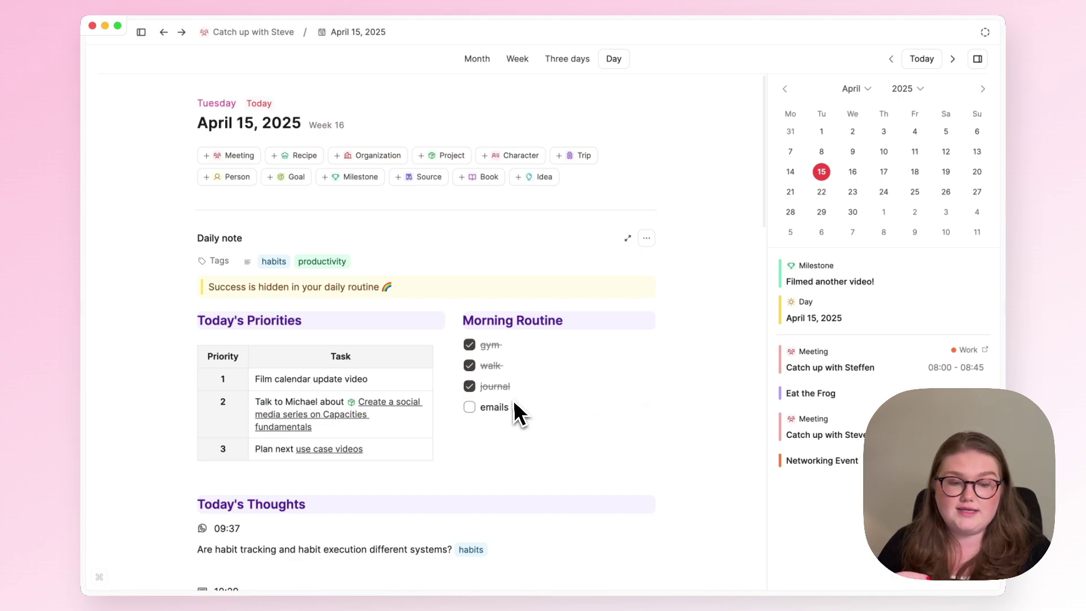
{"action": "scroll", "coordinate": [515, 413], "scroll_direction": "down", "scroll_amount": 1}
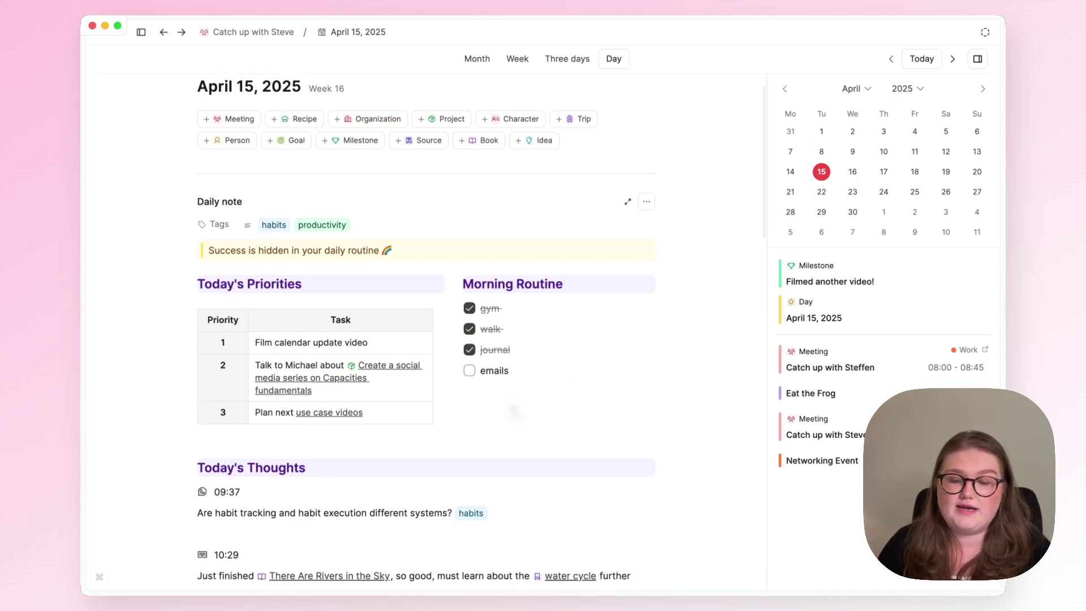
{"action": "scroll", "coordinate": [510, 401], "scroll_direction": "down", "scroll_amount": 1}
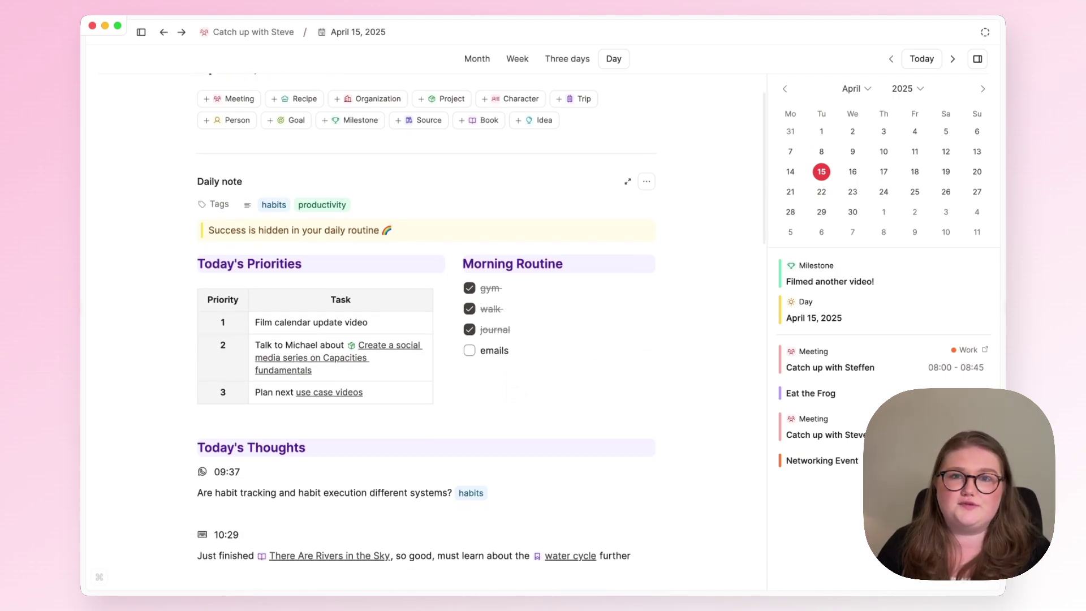
{"action": "scroll", "coordinate": [514, 390], "scroll_direction": "up", "scroll_amount": 2}
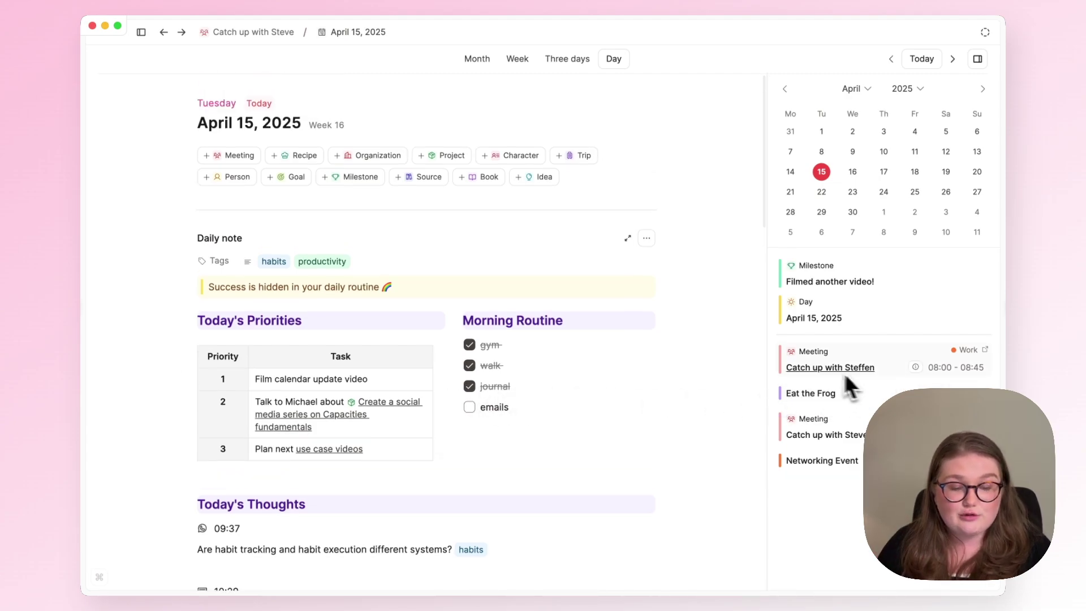